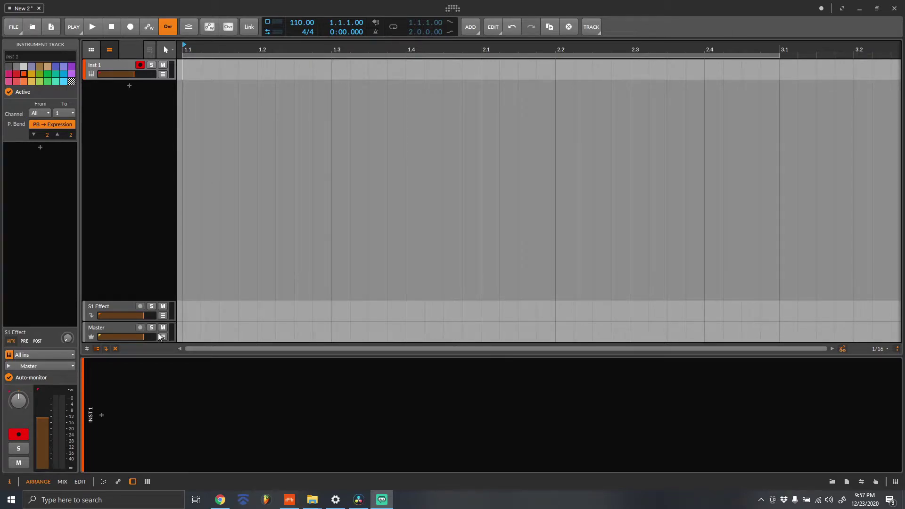
Search the device browser for 'fl' and insert FL Studio VSTi (Multi) on the instrument track
{"action": "left_click", "coordinate": [102, 416]}
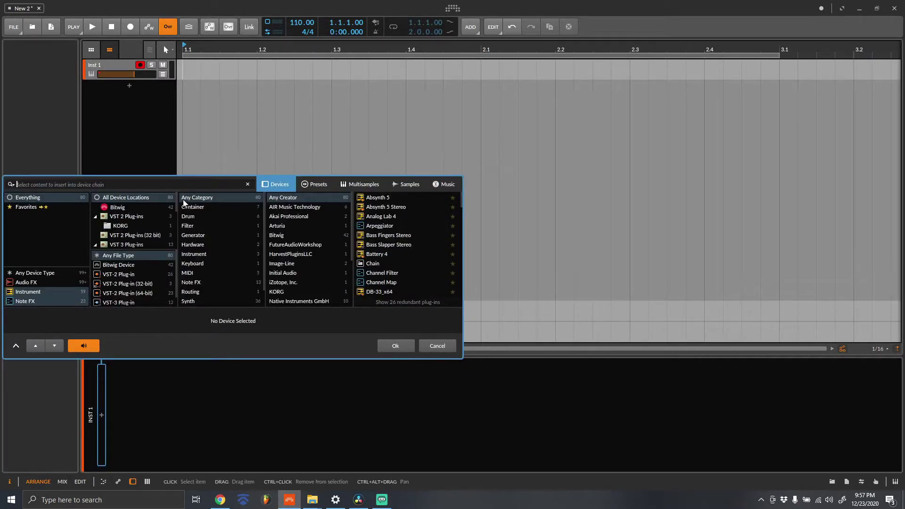
{"action": "type", "text": "f"}
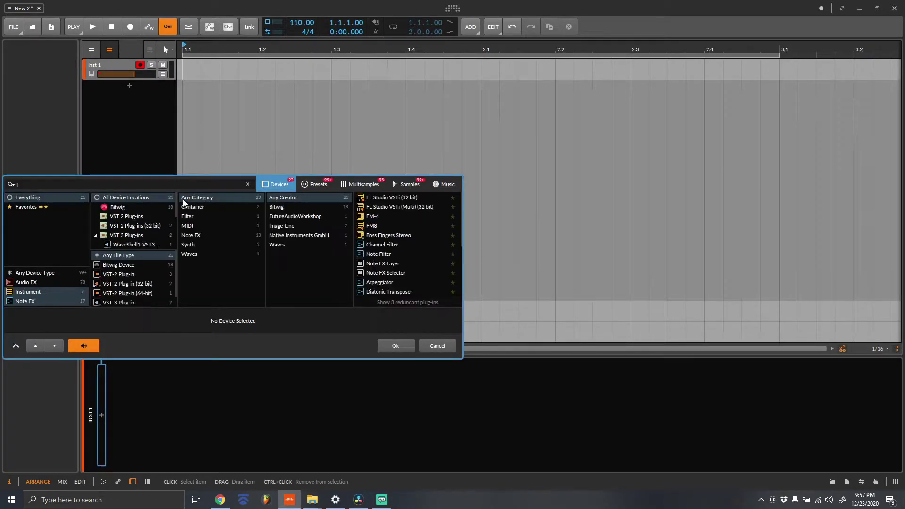
{"action": "type", "text": "l"}
{"action": "double_click", "coordinate": [394, 207]}
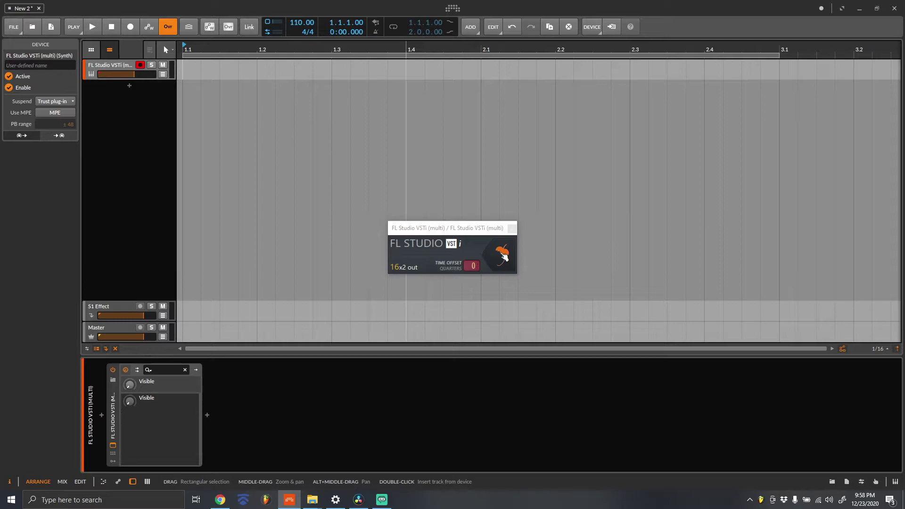
{"action": "left_click", "coordinate": [503, 255]}
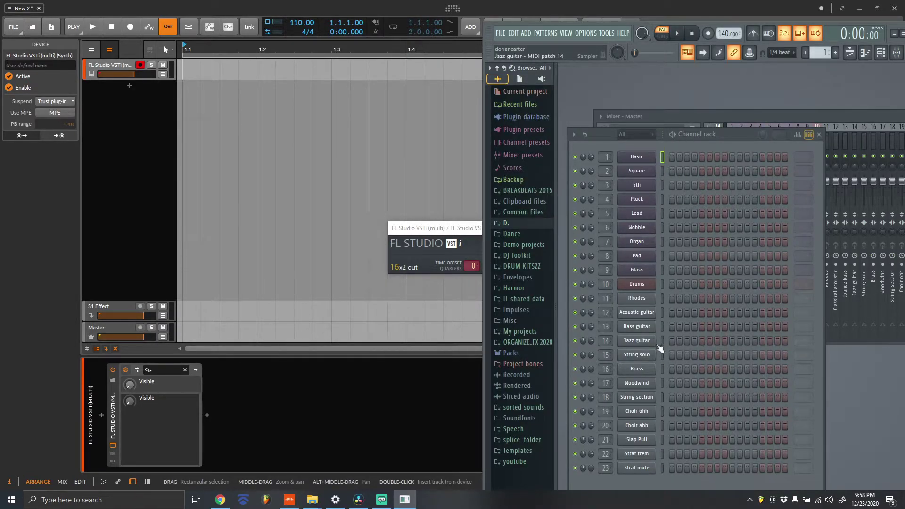
{"action": "right_click", "coordinate": [647, 157]}
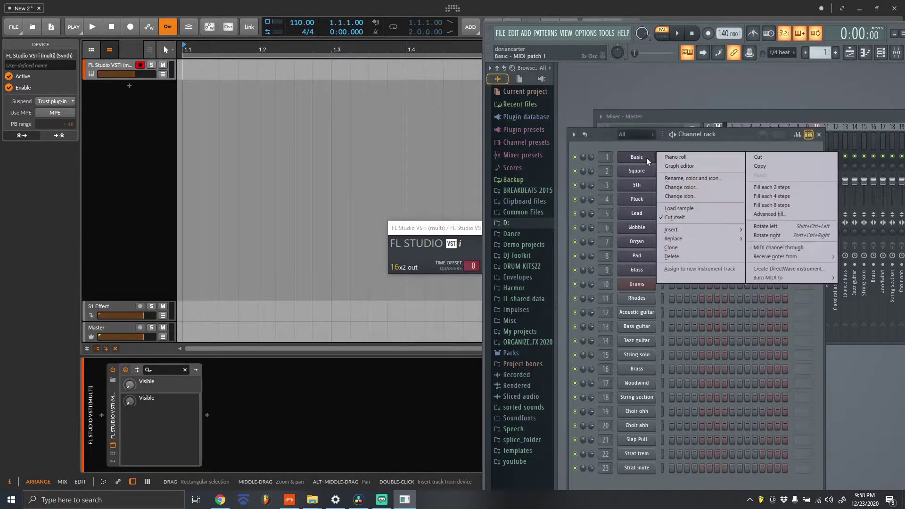
{"action": "mouse_move", "coordinate": [720, 231]}
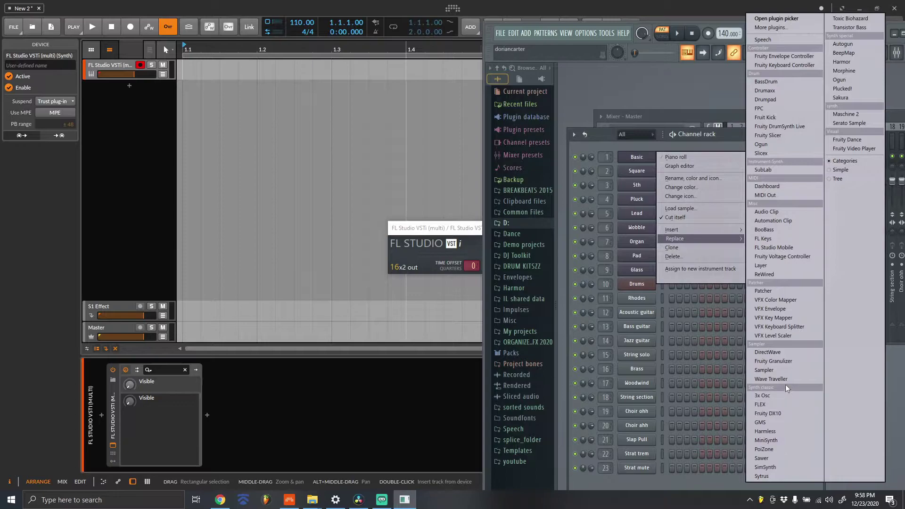
{"action": "left_click", "coordinate": [789, 403]}
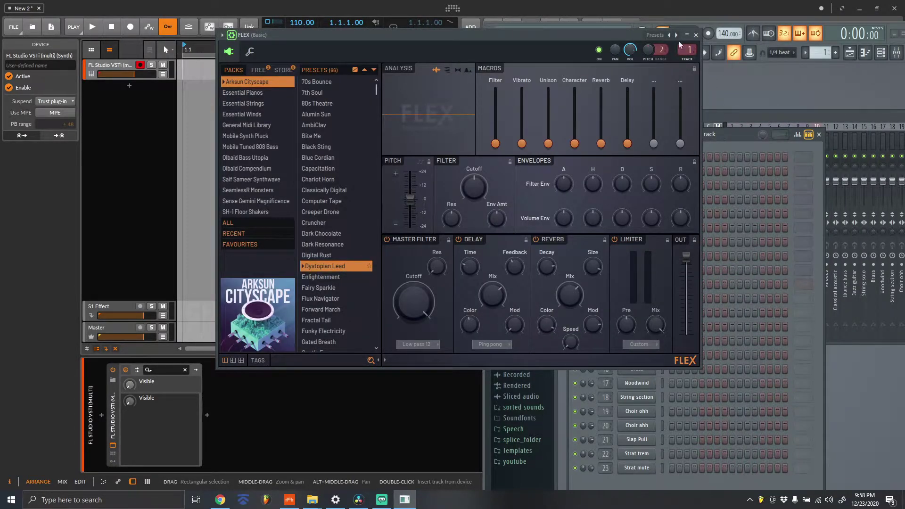
{"action": "left_click_drag", "start_coordinate": [615, 37], "coordinate": [705, 66]}
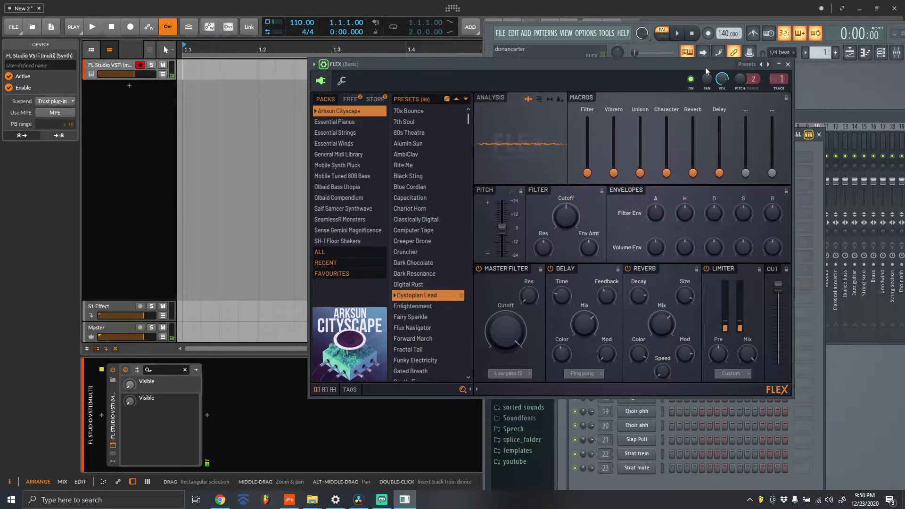
{"action": "left_click", "coordinate": [787, 65]}
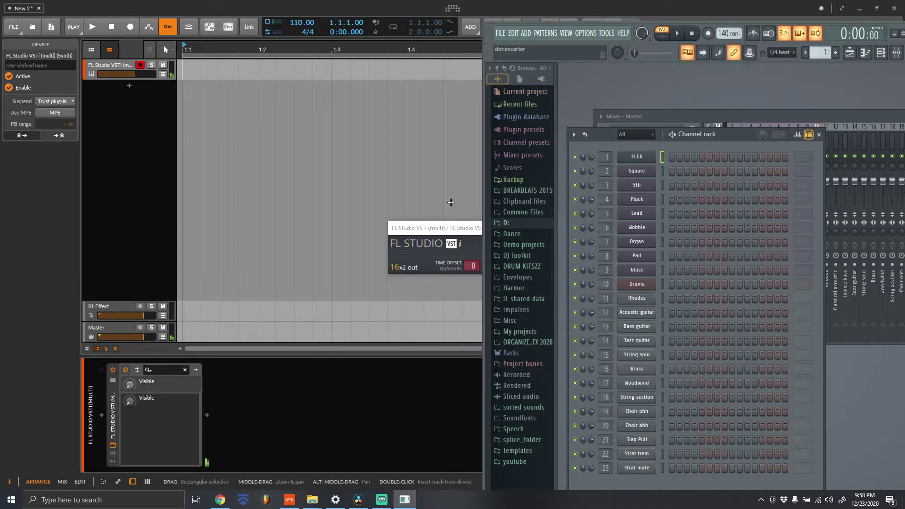
Add the missing chains FL 1L through FL 16L and expand them as Mix view channels
{"action": "left_click", "coordinate": [137, 370]}
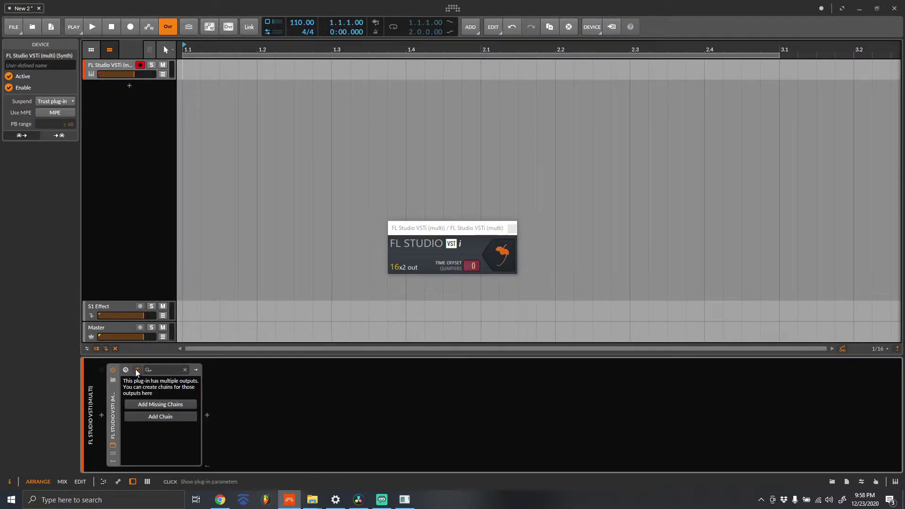
{"action": "left_click", "coordinate": [157, 404]}
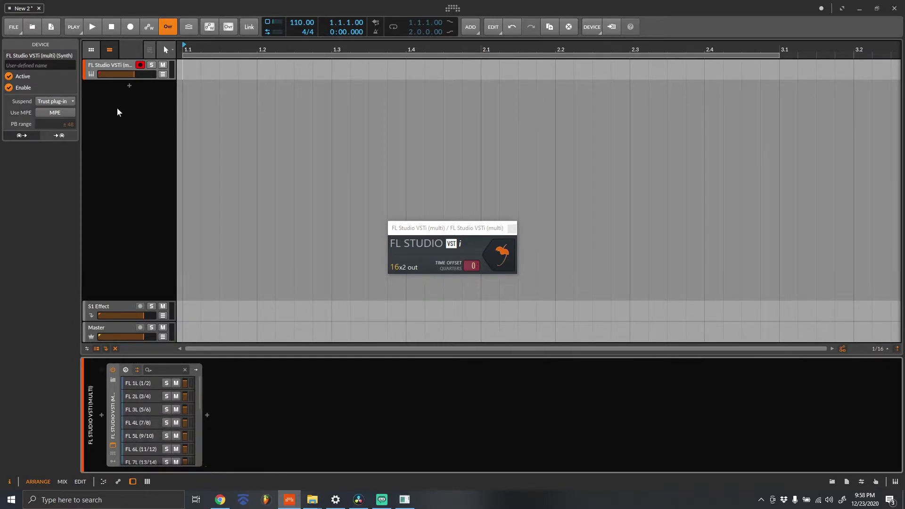
{"action": "key", "text": "alt+2"}
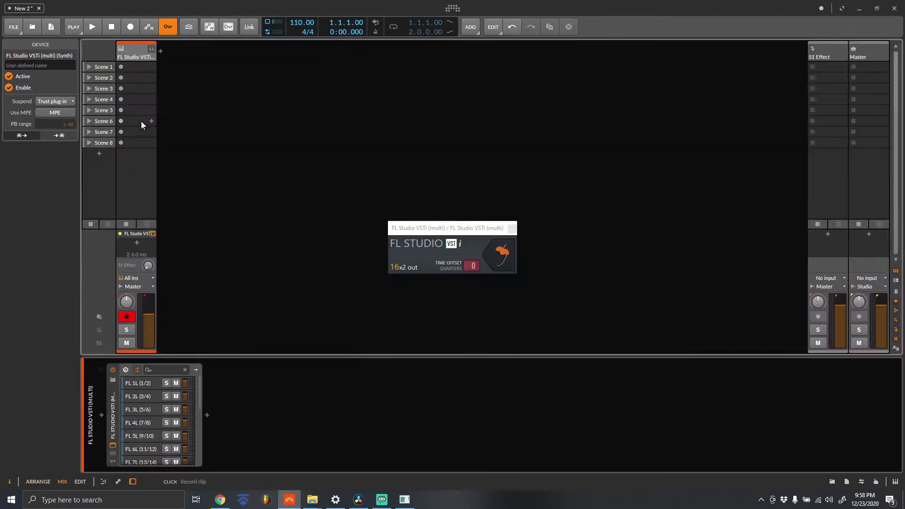
{"action": "left_click", "coordinate": [151, 50]}
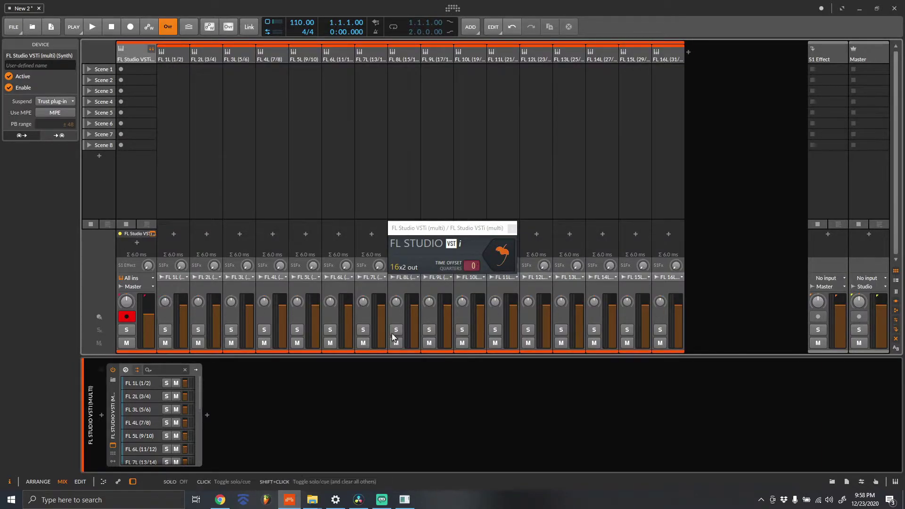
{"action": "key", "text": "alt+1"}
{"action": "key", "text": "alt+2"}
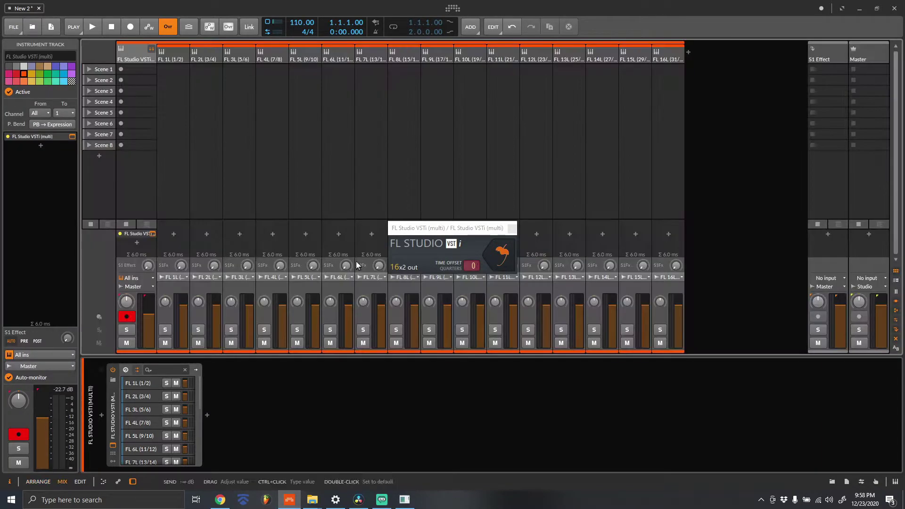
Reopen the FL Studio plugin and bring its mixer window into view
{"action": "left_click", "coordinate": [512, 258]}
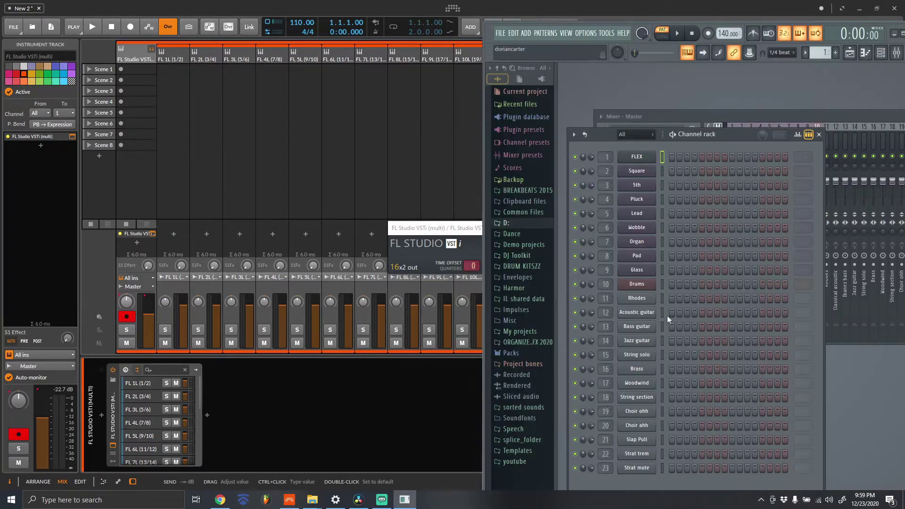
{"action": "left_click", "coordinate": [763, 118]}
{"action": "left_click_drag", "start_coordinate": [762, 119], "coordinate": [709, 95]}
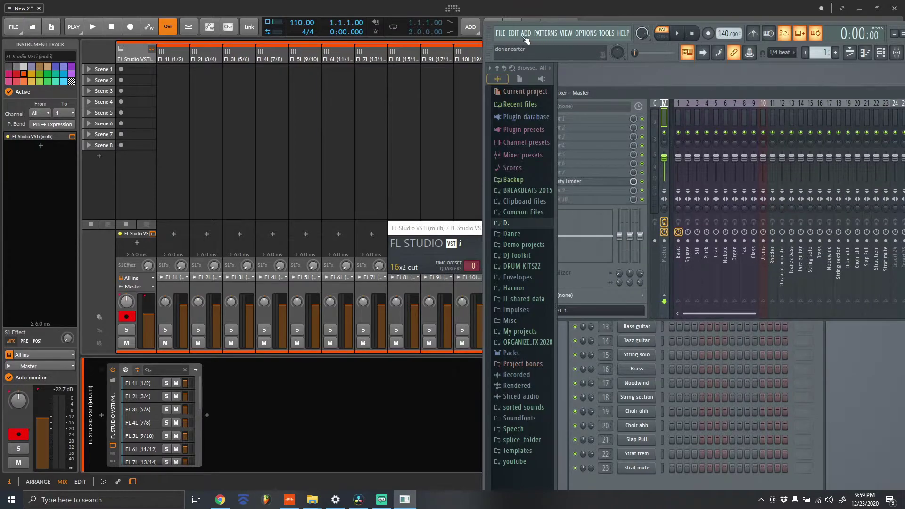
{"action": "left_click_drag", "start_coordinate": [490, 31], "coordinate": [247, 10]}
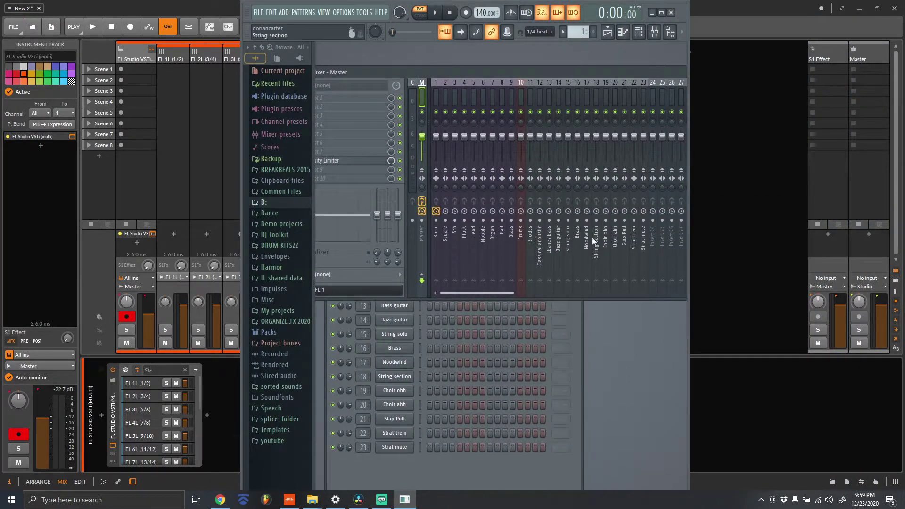
{"action": "left_click_drag", "start_coordinate": [482, 293], "coordinate": [448, 290]}
Set one insert's output to none, route Basic to FL 1, and give the fifth insert its own FL output
{"action": "left_click", "coordinate": [338, 290]}
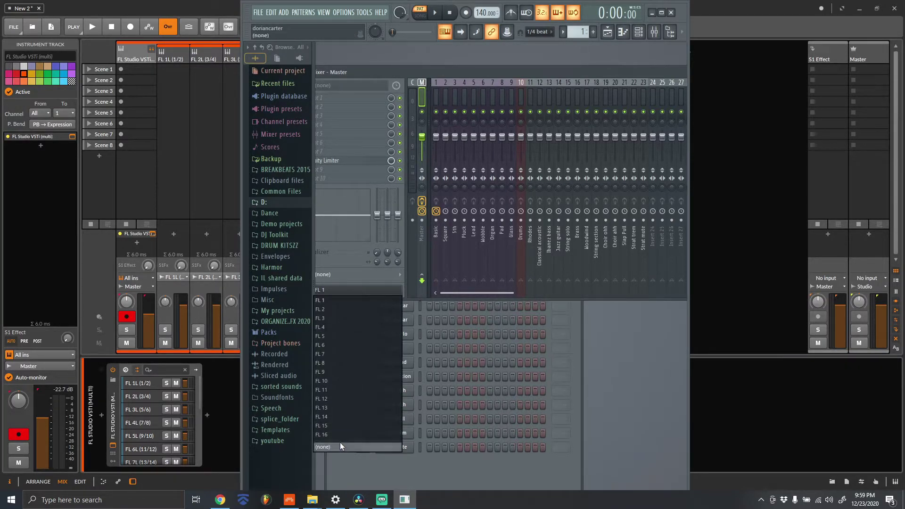
{"action": "left_click", "coordinate": [340, 446]}
{"action": "left_click", "coordinate": [438, 94]}
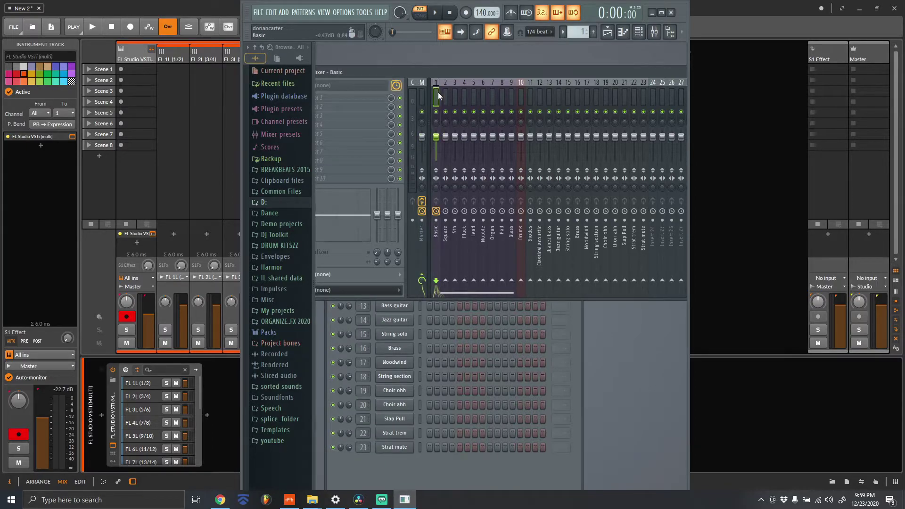
{"action": "left_click", "coordinate": [372, 292]}
{"action": "left_click", "coordinate": [364, 301]}
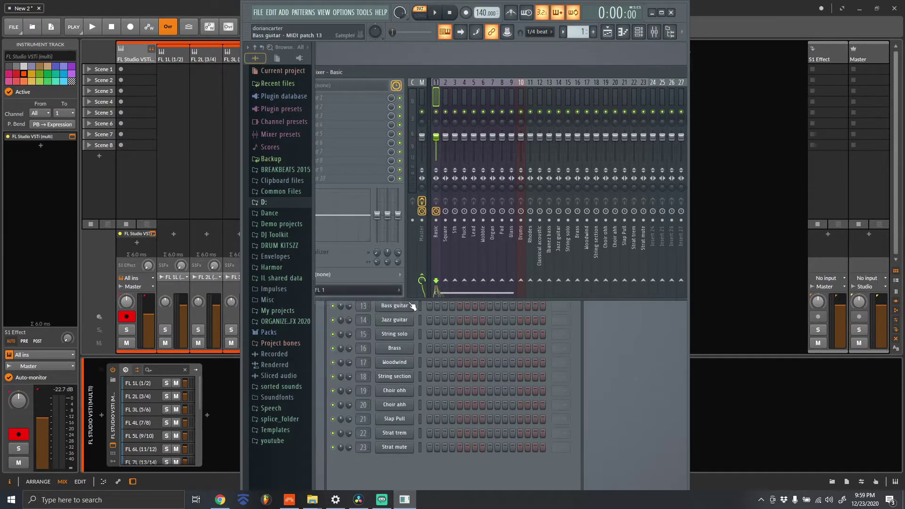
{"action": "left_click", "coordinate": [447, 285]}
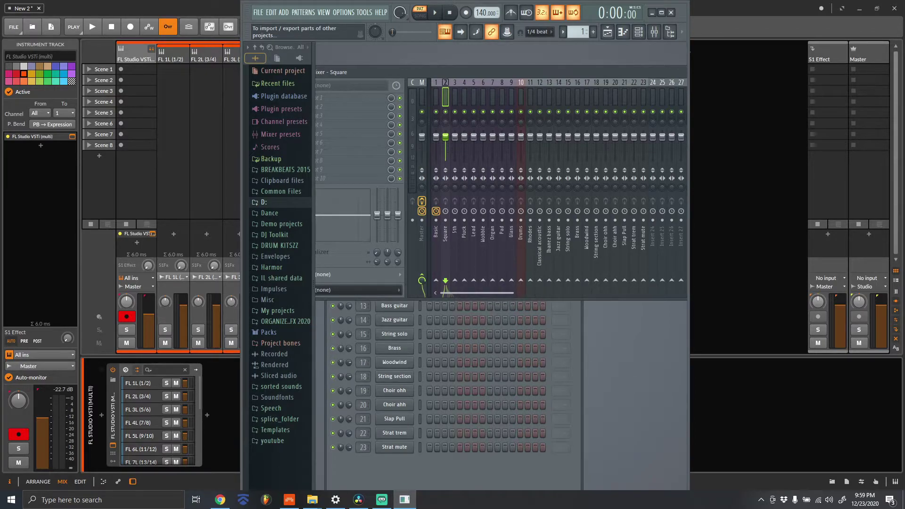
{"action": "key", "text": "Right"}
{"action": "left_click", "coordinate": [365, 290]}
{"action": "left_click", "coordinate": [369, 309]}
Step through the Pad, Rhodes, Jazz guitar and String solo inserts, then return to Bitwig's mixer
{"action": "key", "text": "Right"}
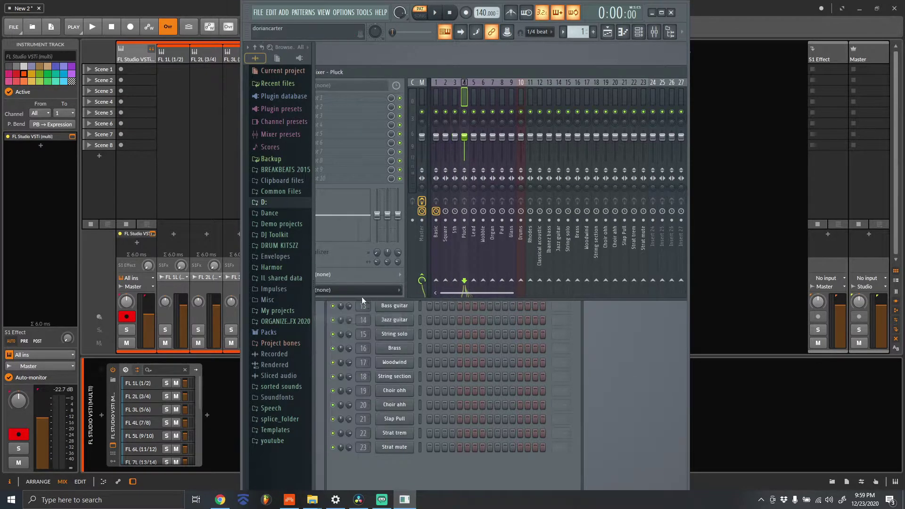
{"action": "key", "text": "Right"}
{"action": "key", "text": "Right"}
{"action": "key", "text": "Right"}
{"action": "key", "text": "Right"}
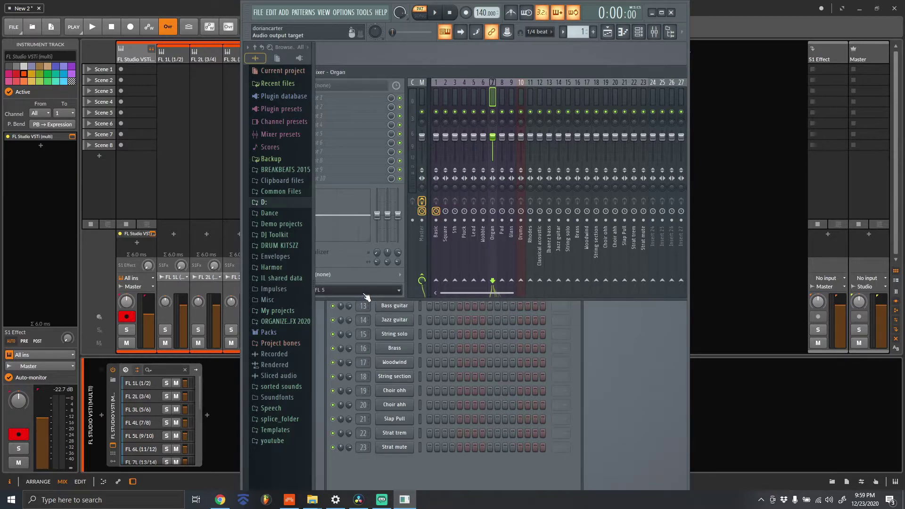
{"action": "key", "text": "Right"}
{"action": "key", "text": "Right"}
{"action": "key", "text": "Right"}
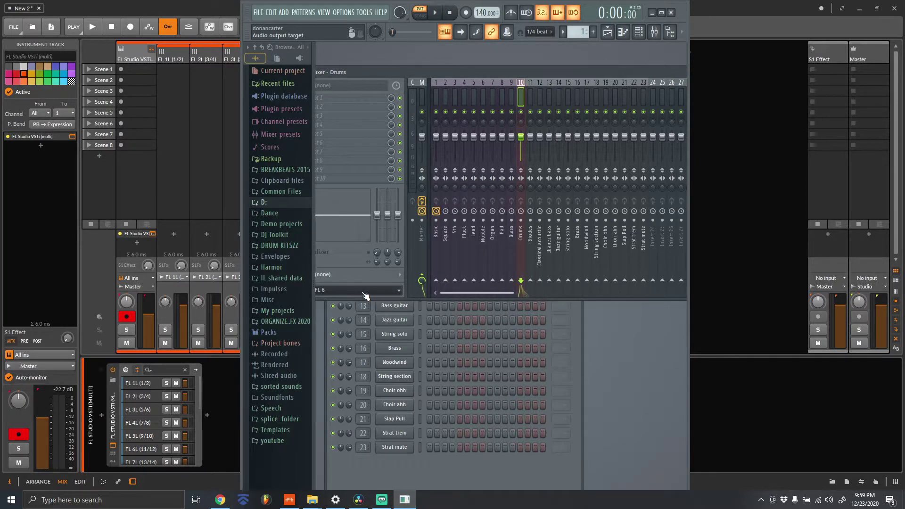
{"action": "key", "text": "Right"}
{"action": "key", "text": "Right"}
{"action": "key", "text": "Right"}
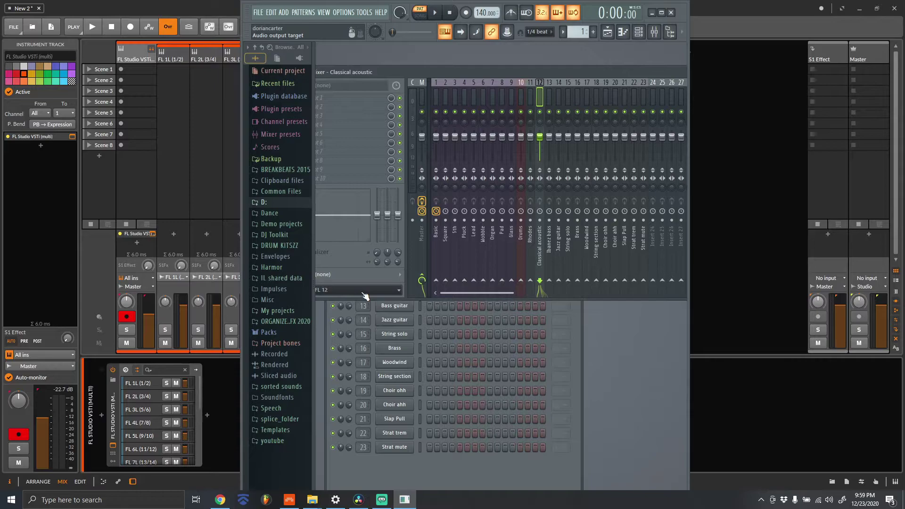
{"action": "key", "text": "Right"}
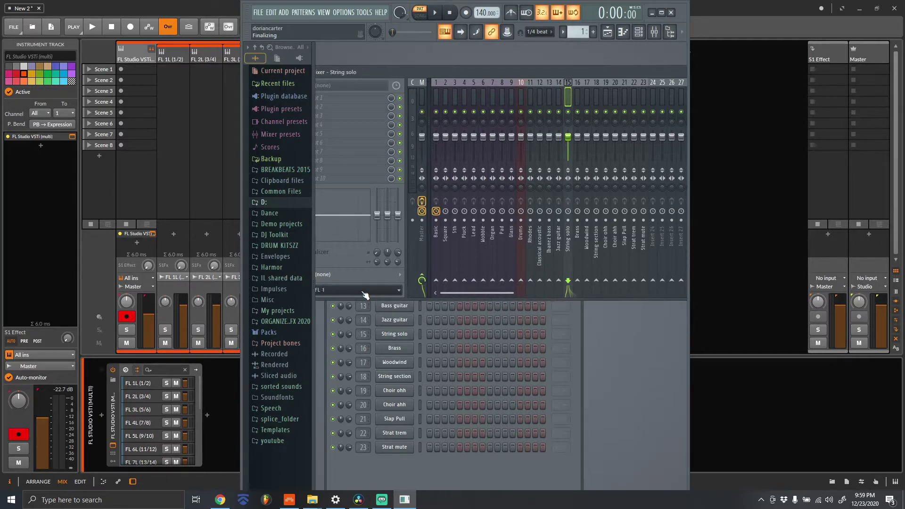
{"action": "key", "text": "Right"}
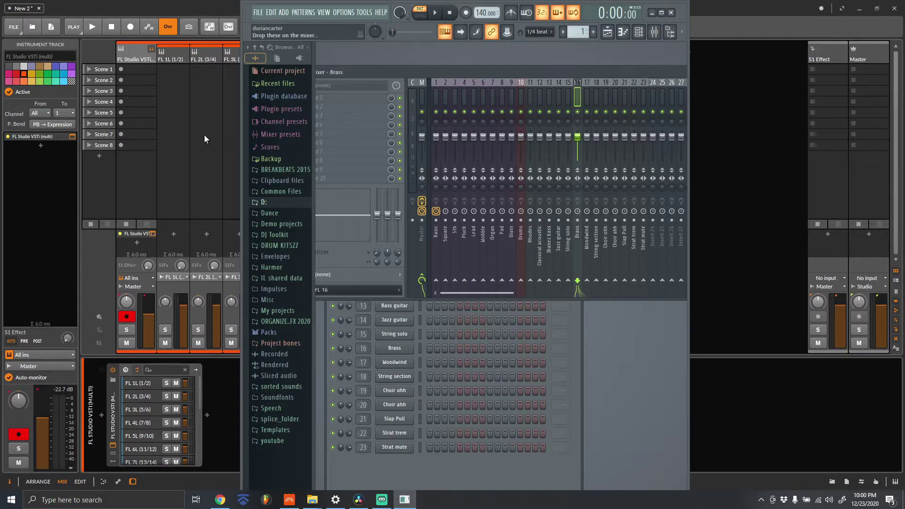
{"action": "left_click", "coordinate": [184, 138]}
{"action": "left_click", "coordinate": [184, 138]}
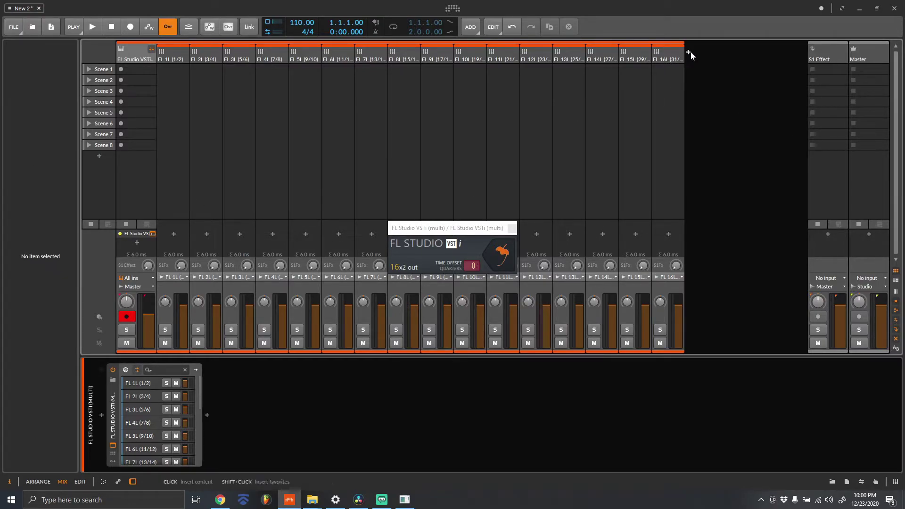
Create track Inst 2 with output set to Tracks > FL Studio VSTi (multi), then switch to Arrange
{"action": "double_click", "coordinate": [719, 63]}
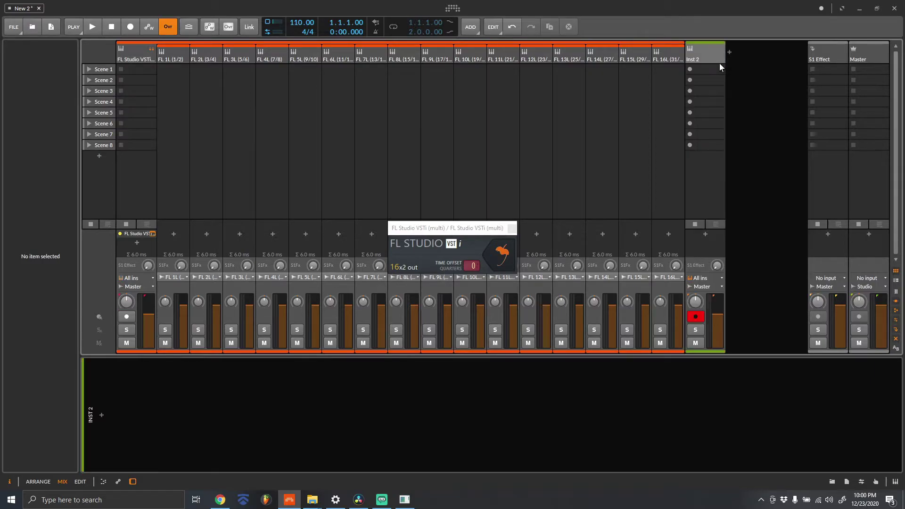
{"action": "left_click", "coordinate": [709, 287]}
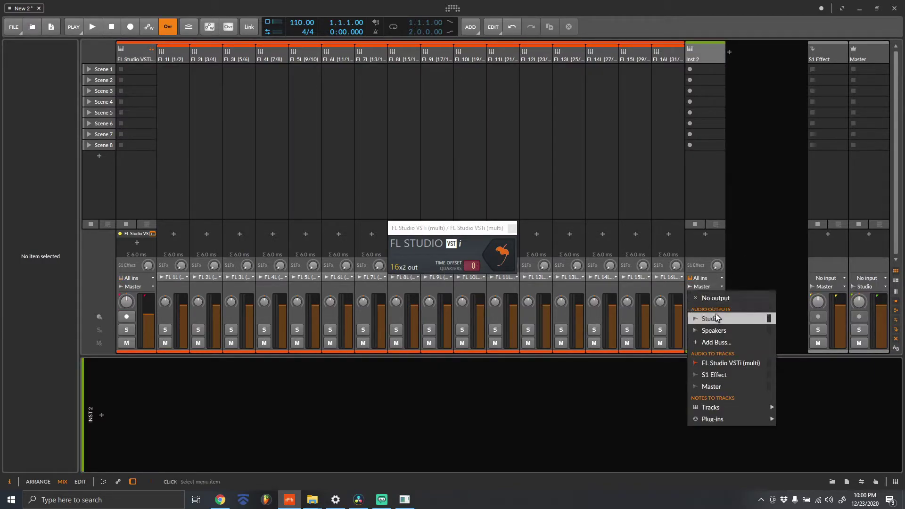
{"action": "mouse_move", "coordinate": [736, 408]}
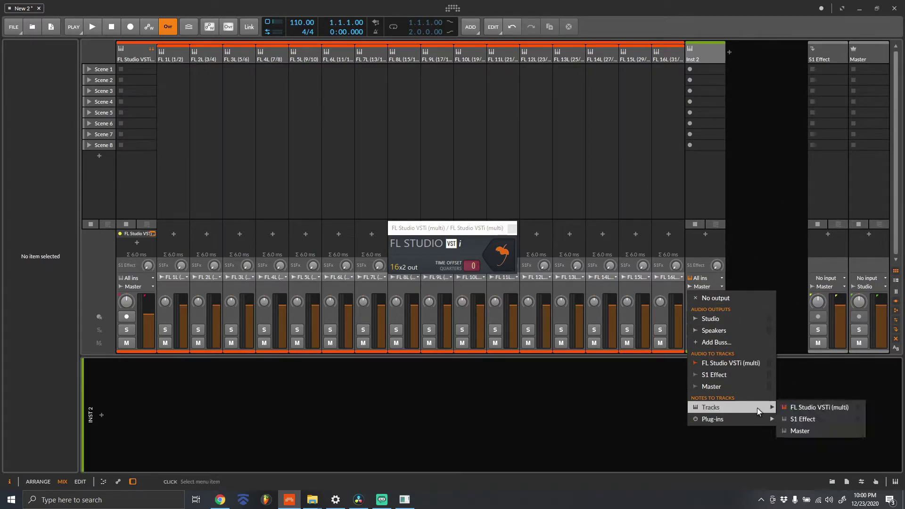
{"action": "left_click", "coordinate": [810, 406]}
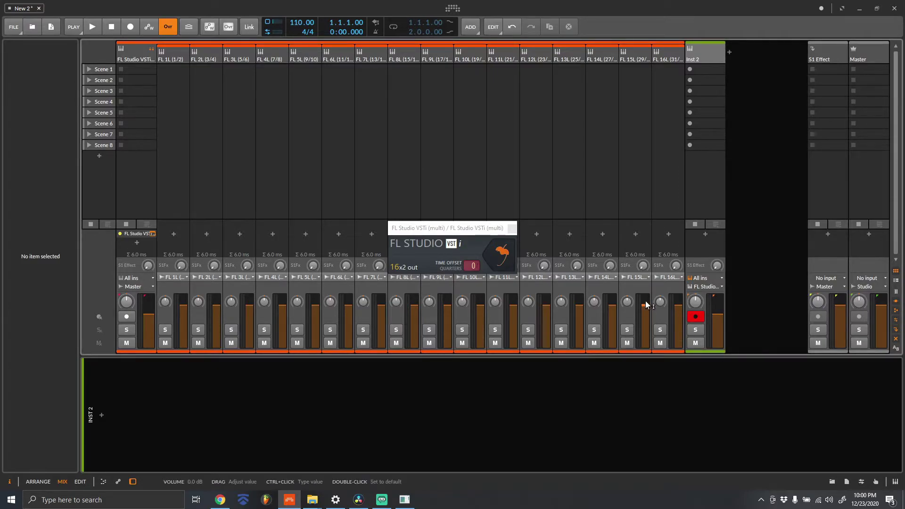
{"action": "key", "text": "alt+1"}
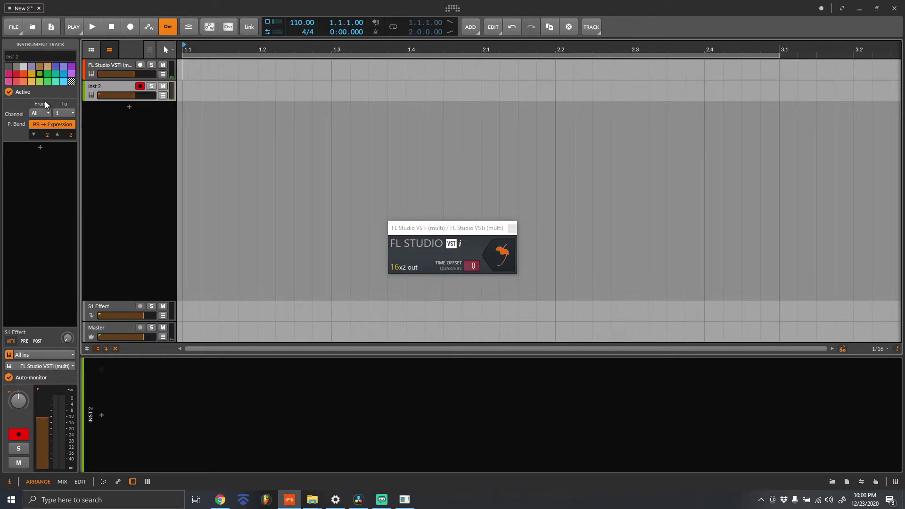
{"action": "left_click", "coordinate": [60, 112]}
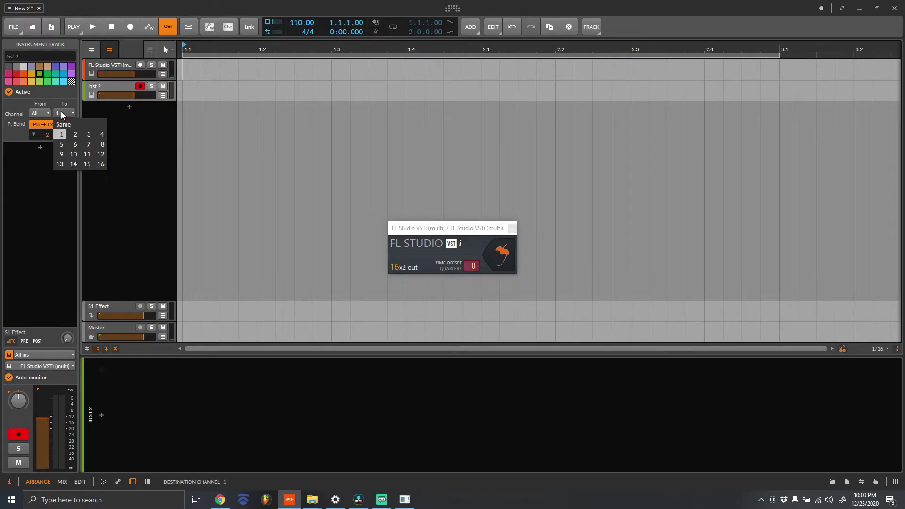
{"action": "left_click", "coordinate": [73, 135]}
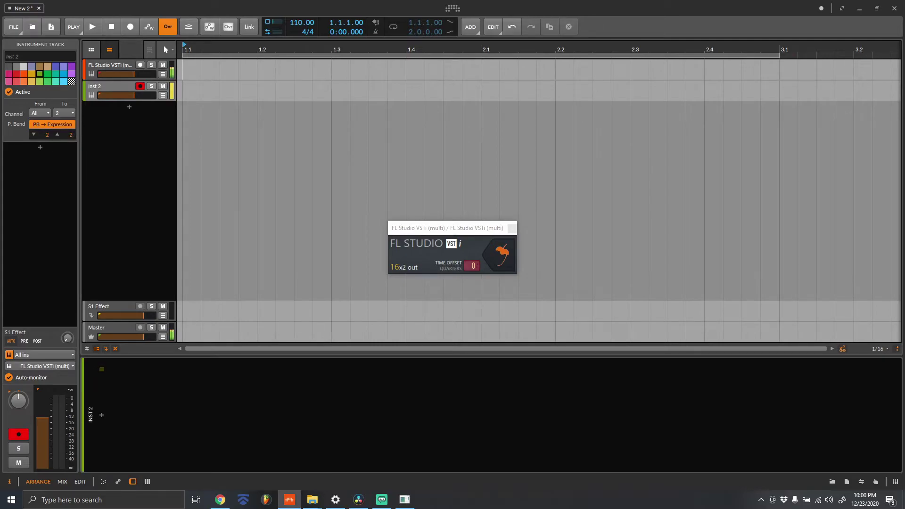
{"action": "left_click", "coordinate": [61, 112]}
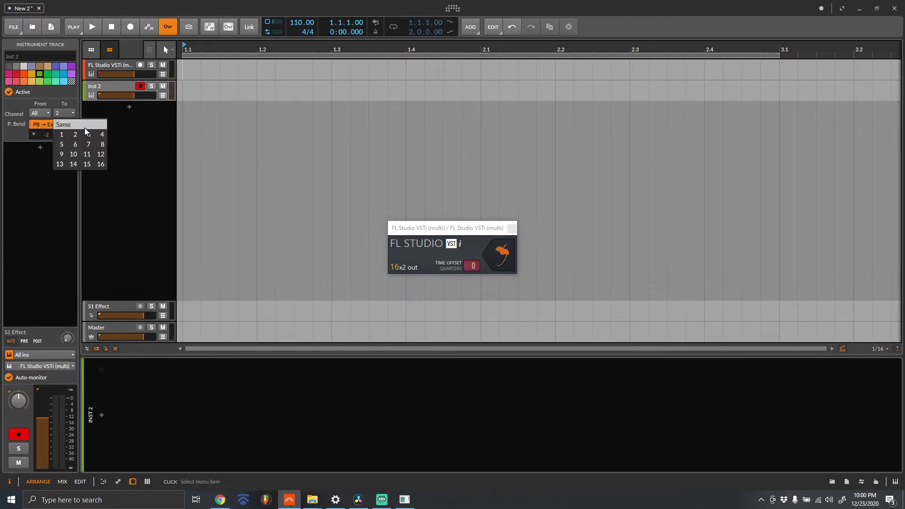
{"action": "left_click", "coordinate": [88, 134]}
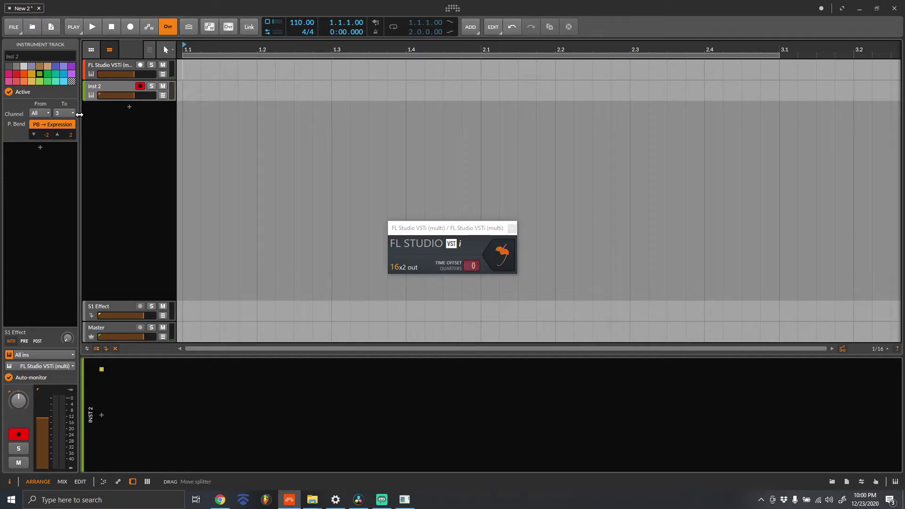
{"action": "left_click", "coordinate": [67, 114]}
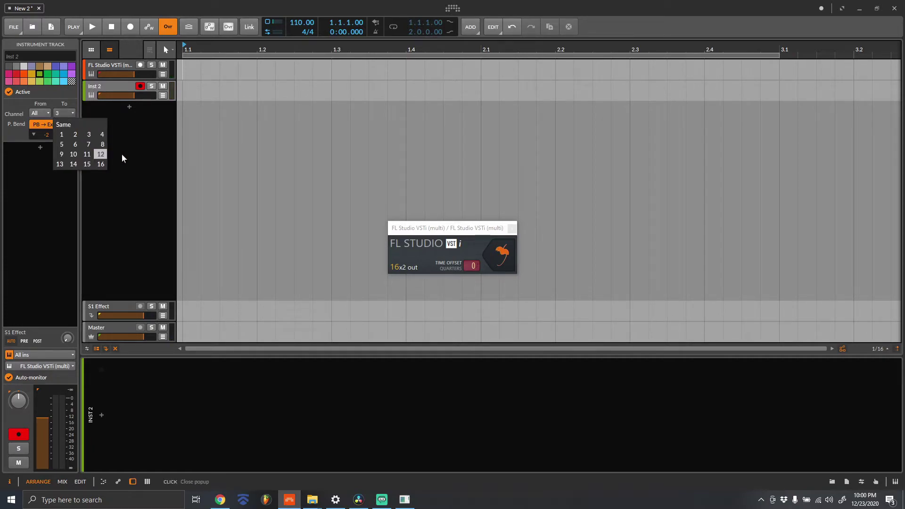
{"action": "left_click", "coordinate": [102, 135]}
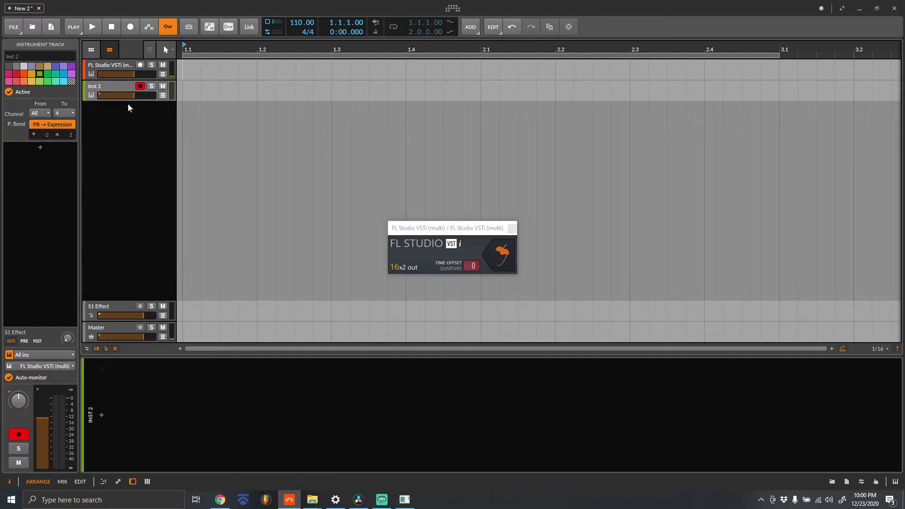
{"action": "left_click", "coordinate": [58, 113]}
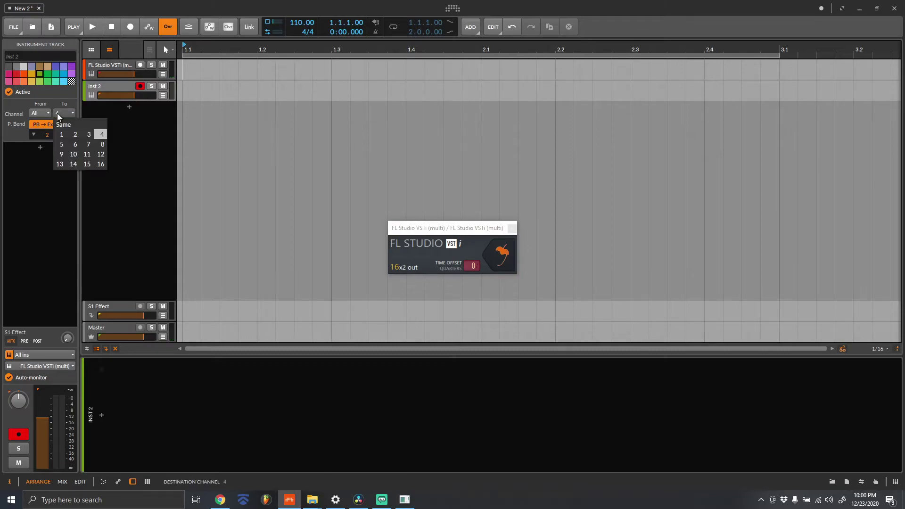
{"action": "left_click", "coordinate": [62, 145]}
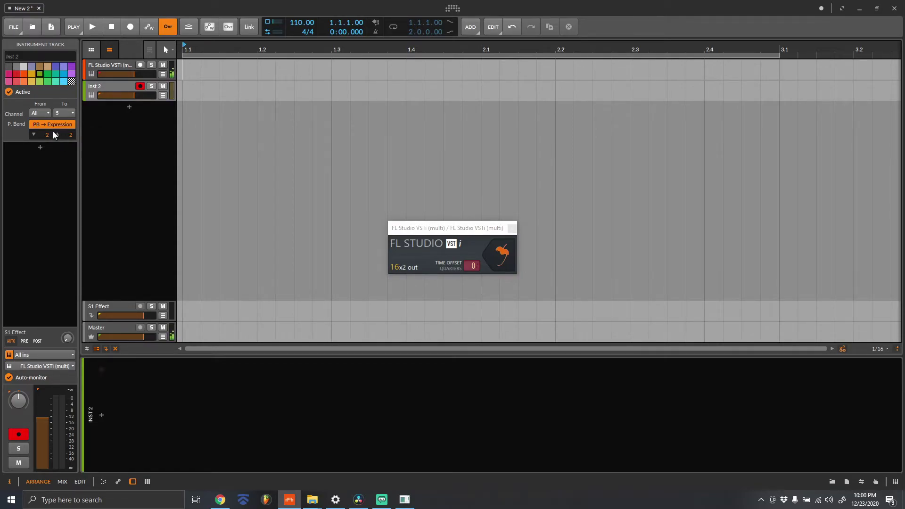
{"action": "left_click", "coordinate": [109, 88]}
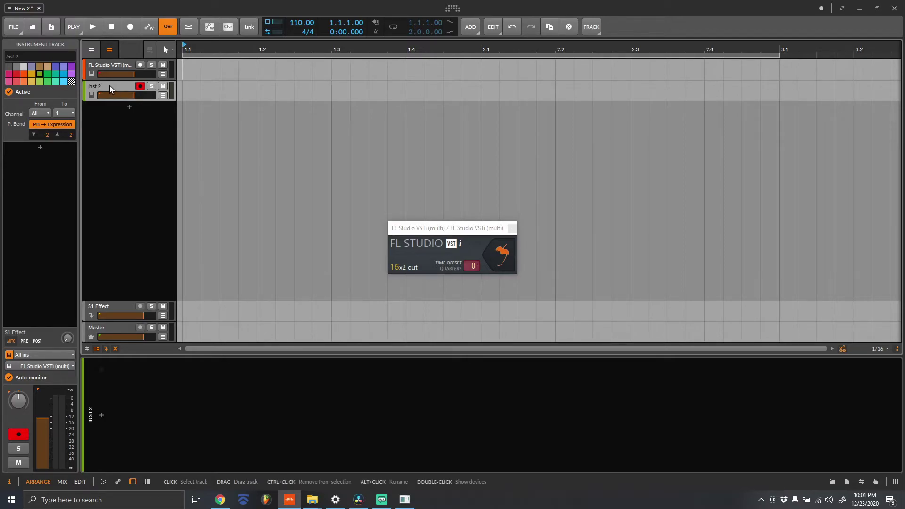
Add instrument track Inst 3 and set its note channel 'To' to 2
{"action": "double_click", "coordinate": [117, 104]}
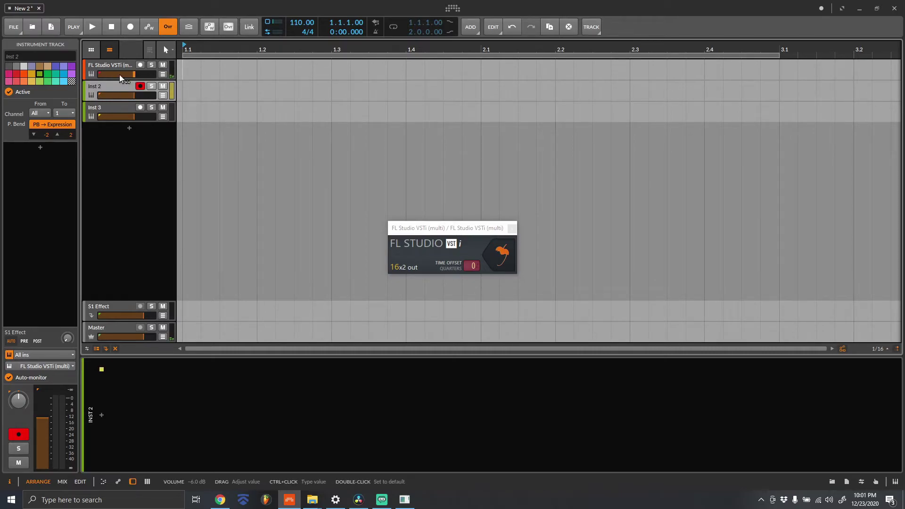
{"action": "key", "text": "Down"}
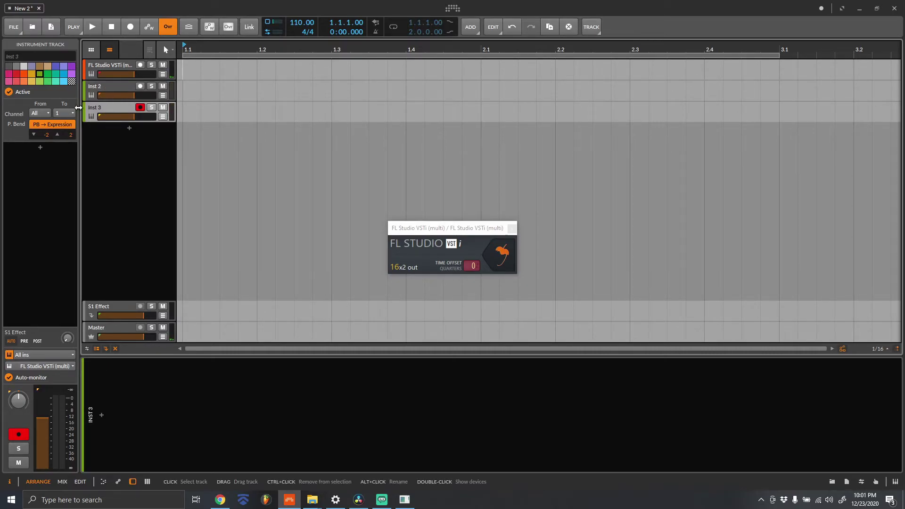
{"action": "left_click", "coordinate": [64, 113]}
{"action": "left_click", "coordinate": [70, 125]}
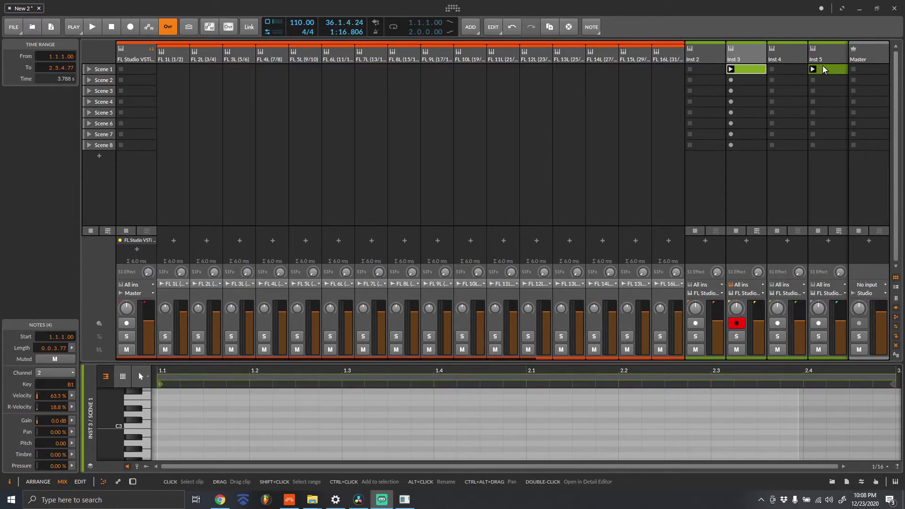
Add Inst 6 and Inst 7, play Scene 1 from the start, scroll to the FL tracks, then stop
{"action": "key", "text": "ctrl+t"}
{"action": "key", "text": "ctrl+t"}
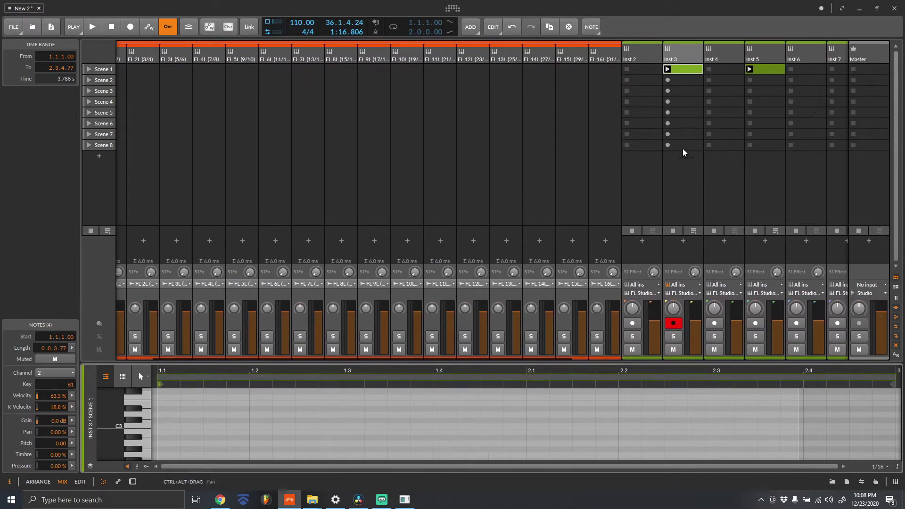
{"action": "key", "text": "space"}
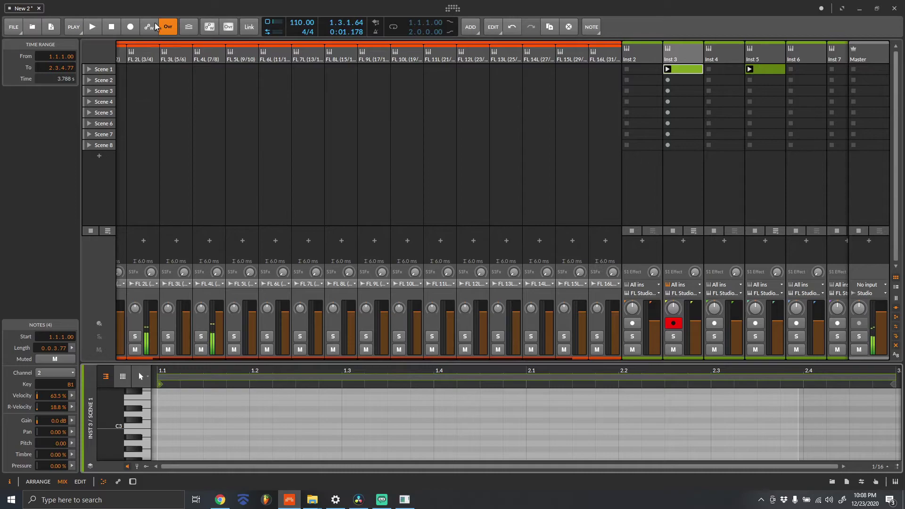
{"action": "left_click", "coordinate": [97, 31]}
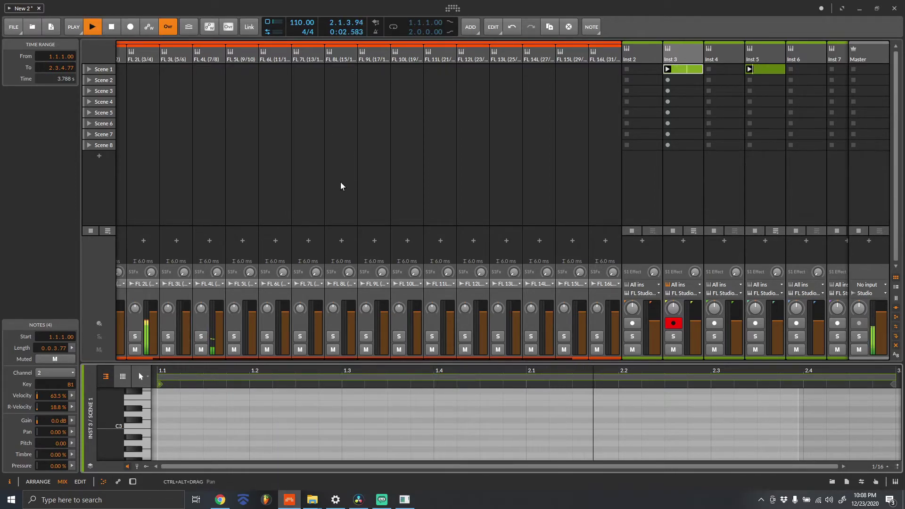
{"action": "scroll", "coordinate": [352, 174], "scroll_direction": "left", "scroll_amount": 2}
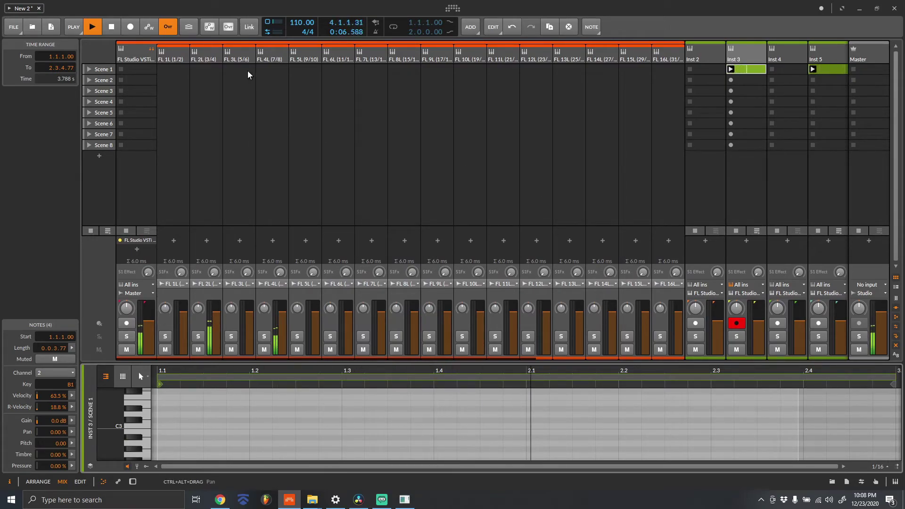
{"action": "key", "text": "space"}
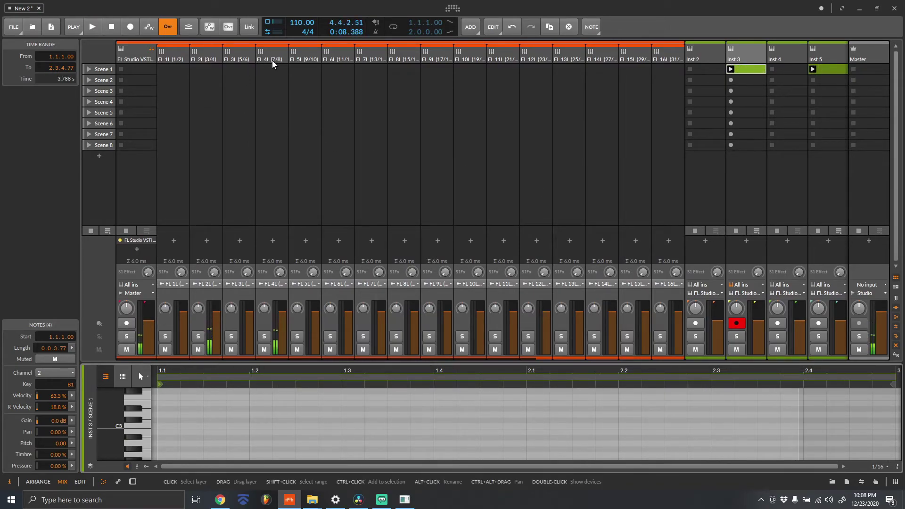
Insert Delay-1 on the FL 4L (7/8) channel from a 'del' search, then play and stop to hear it
{"action": "double_click", "coordinate": [272, 64]}
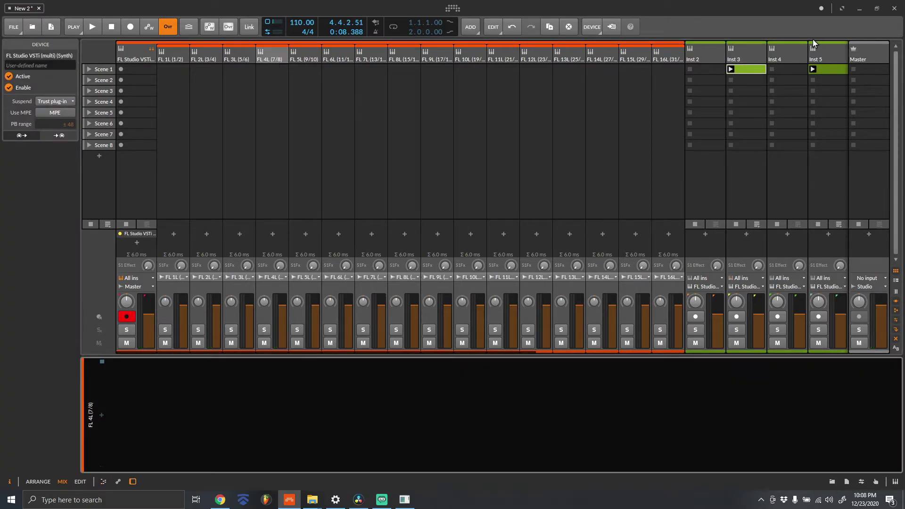
{"action": "left_click", "coordinate": [101, 415]}
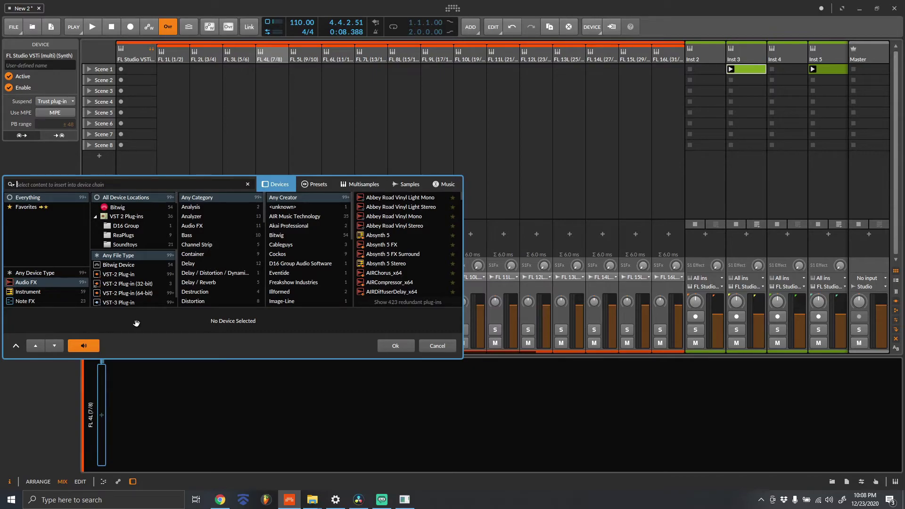
{"action": "type", "text": "dal"}
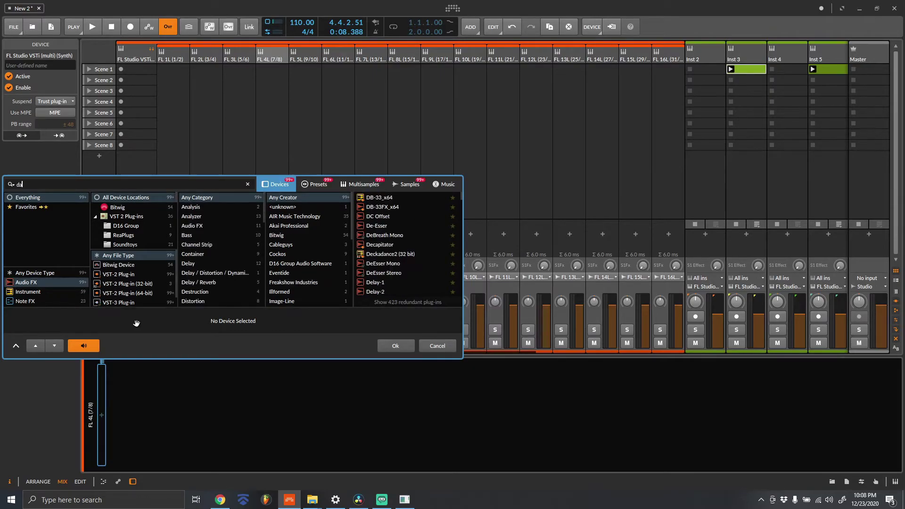
{"action": "key", "text": "BackSpace"}
{"action": "type", "text": "e"}
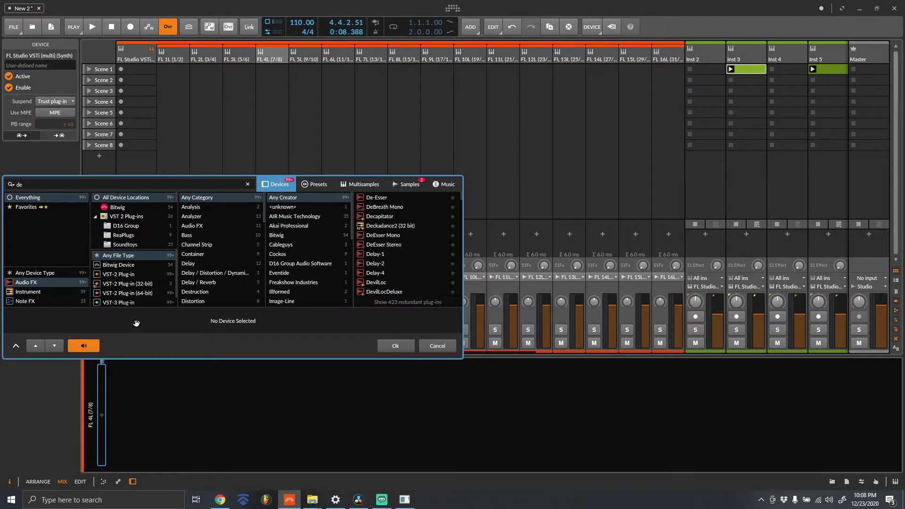
{"action": "type", "text": "l"}
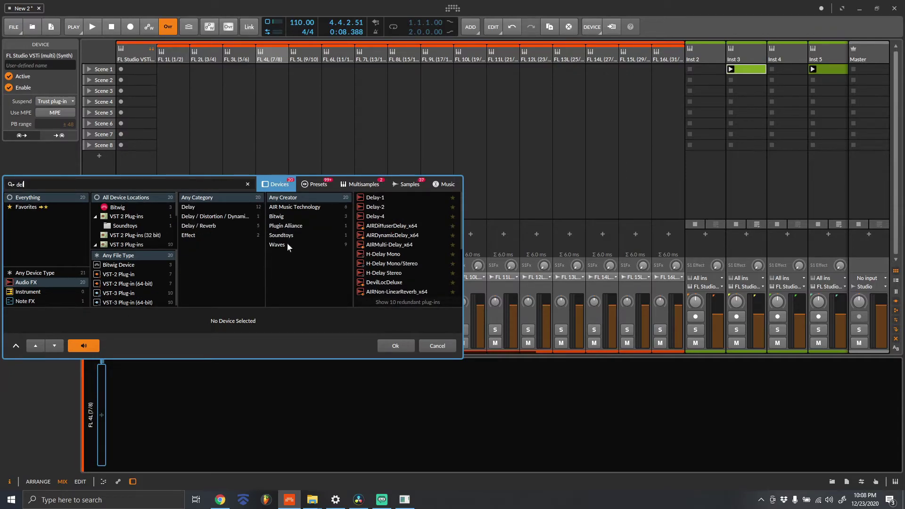
{"action": "left_click", "coordinate": [369, 197]}
{"action": "double_click", "coordinate": [369, 197]}
{"action": "key", "text": "space"}
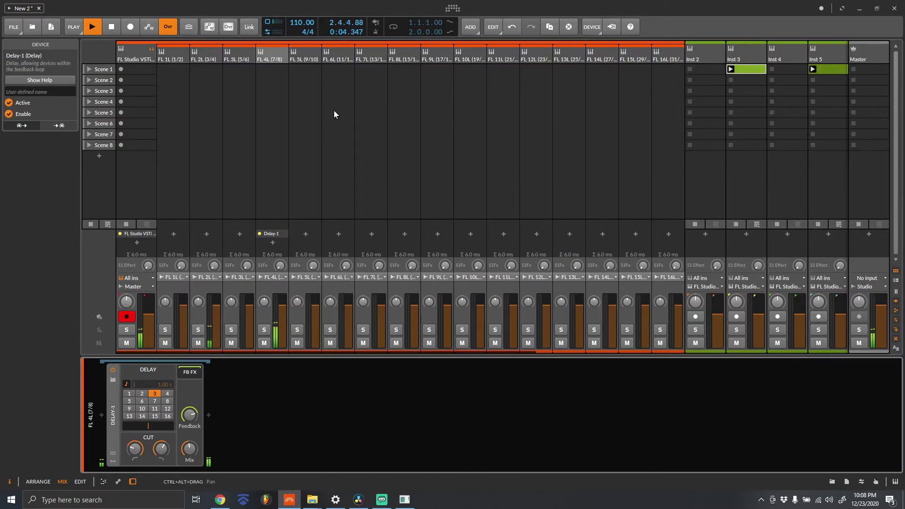
{"action": "key", "text": "space"}
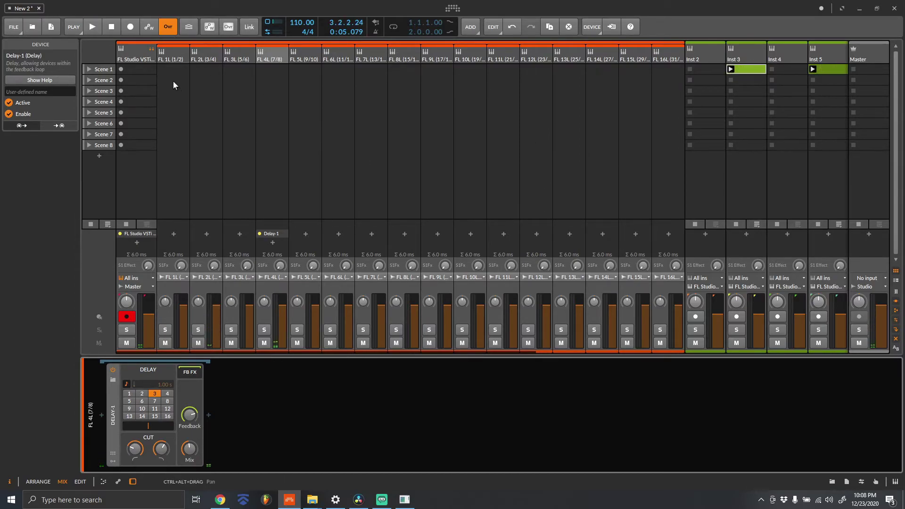
Create a clip in the FL Studio VSTi Scene 1 slot and extend its loop to bar 3
{"action": "double_click", "coordinate": [137, 71]}
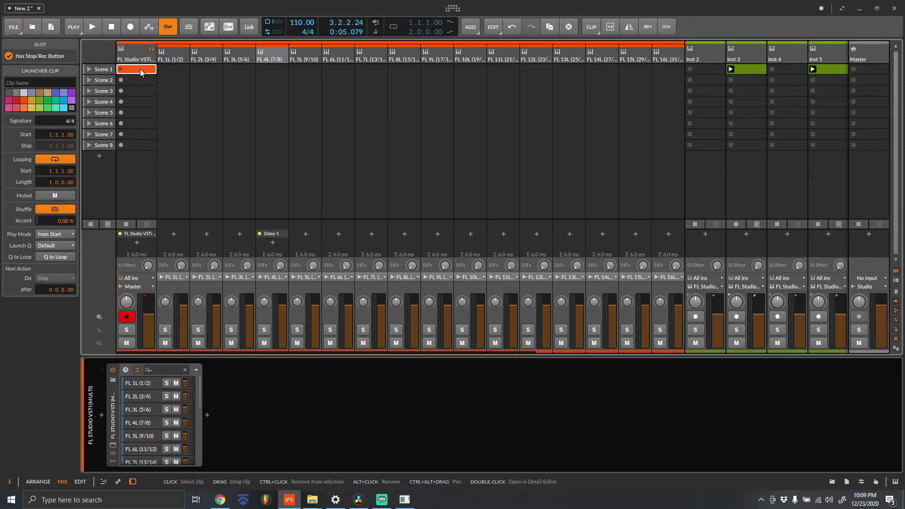
{"action": "double_click", "coordinate": [140, 69]}
{"action": "left_click_drag", "start_coordinate": [491, 374], "coordinate": [492, 389]}
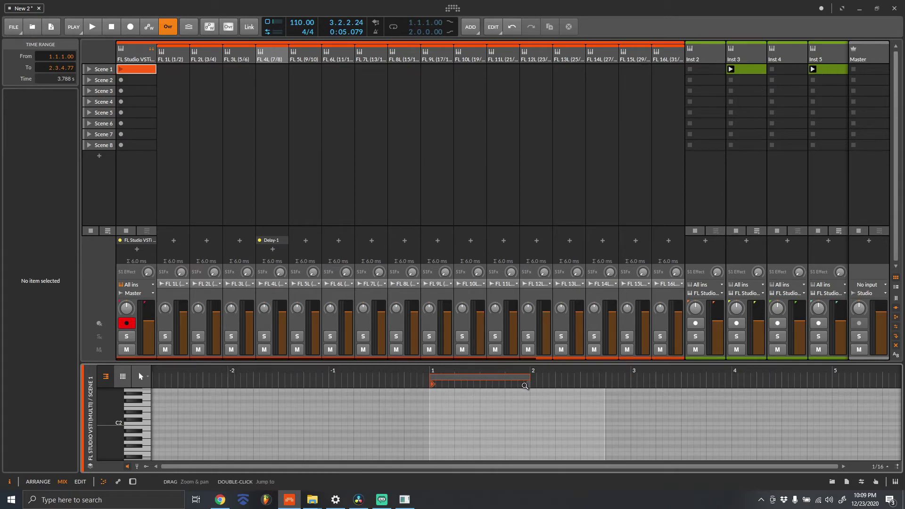
{"action": "left_click_drag", "start_coordinate": [527, 376], "coordinate": [631, 376]}
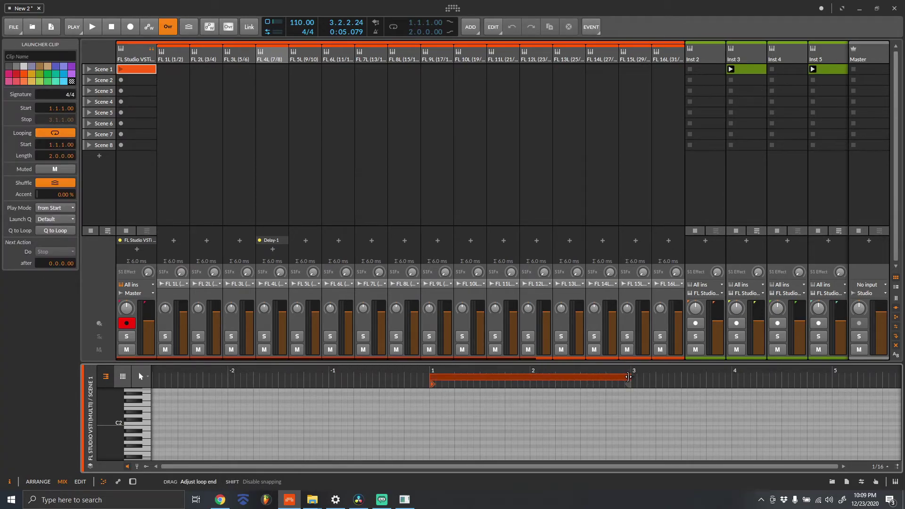
Bounce the Scene 1 clip in place to audio, launch it, then stop playback
{"action": "right_click", "coordinate": [140, 70]}
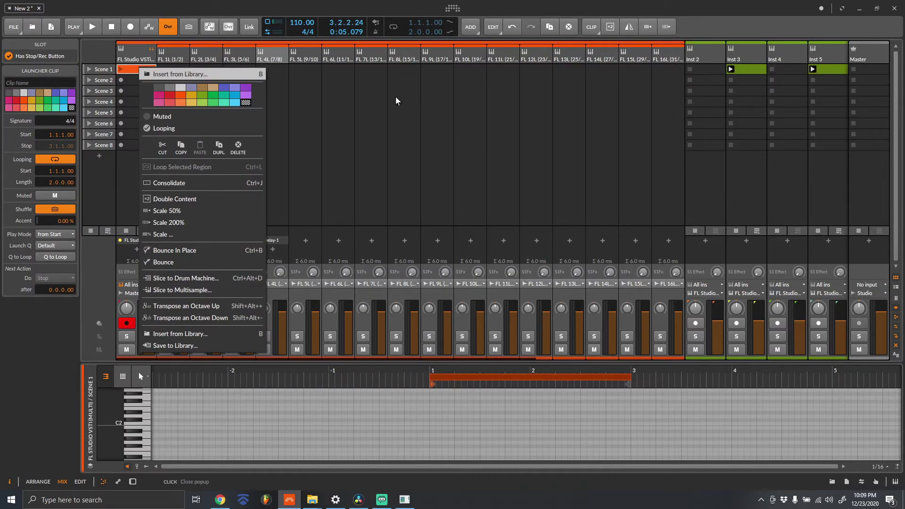
{"action": "left_click", "coordinate": [203, 255]}
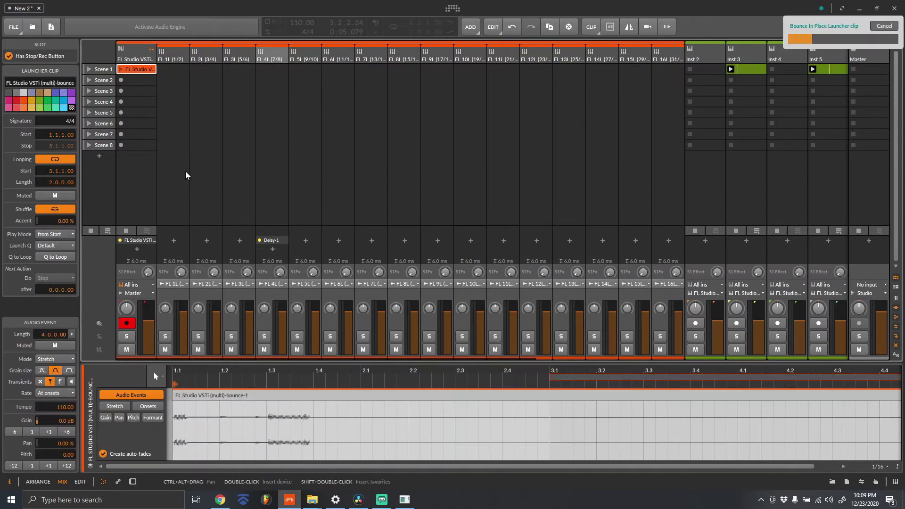
{"action": "left_click", "coordinate": [120, 70]}
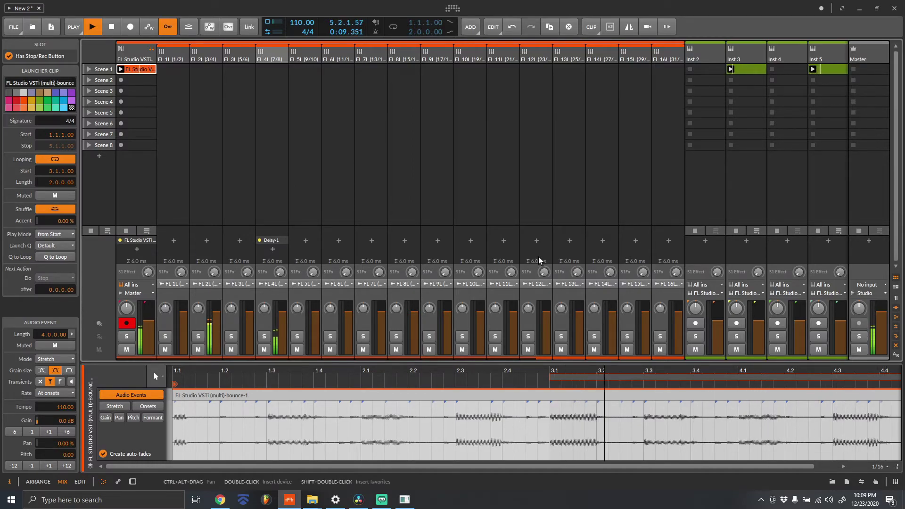
{"action": "key", "text": "space"}
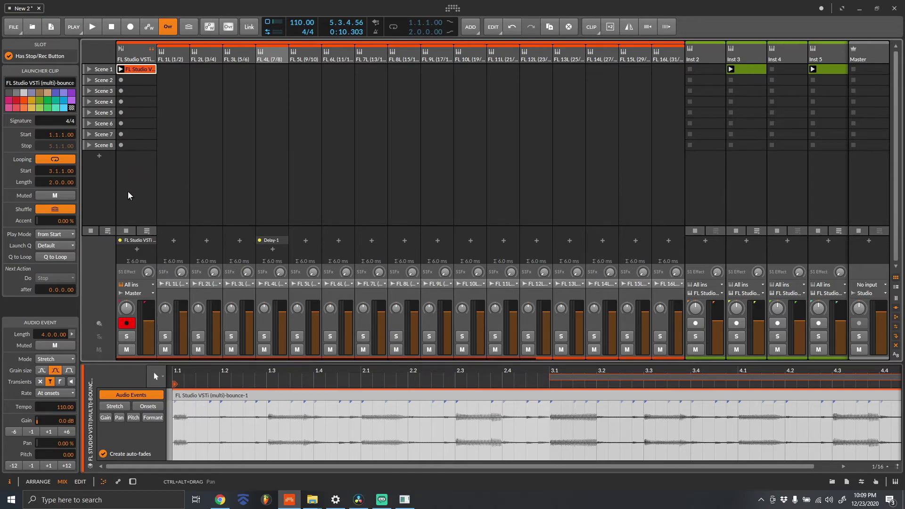
Stop the Scene 1 and Inst 3 clips and create a new clip in Scene 2
{"action": "left_click", "coordinate": [126, 230]}
{"action": "left_click", "coordinate": [738, 232]}
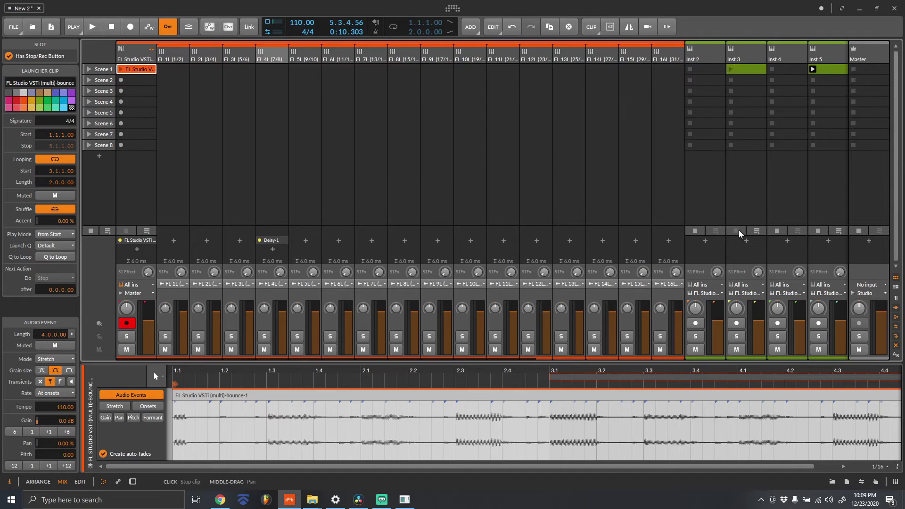
{"action": "double_click", "coordinate": [121, 83]}
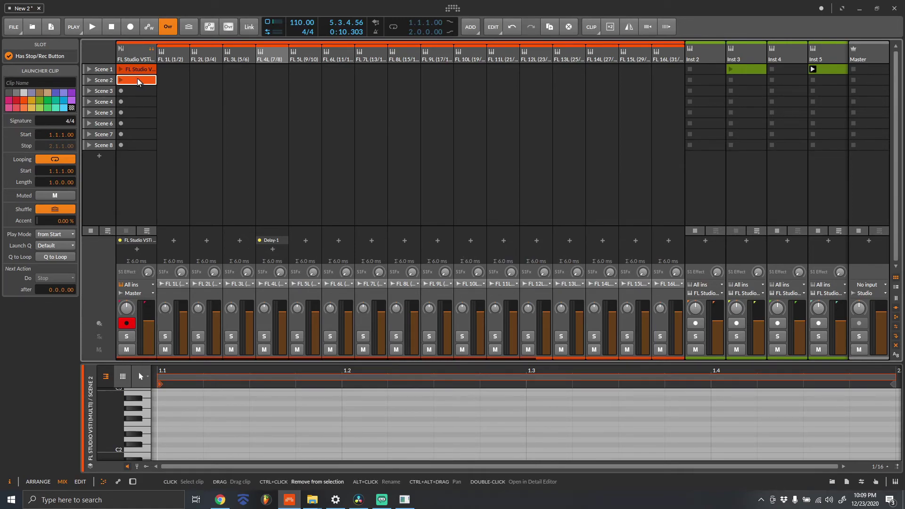
Bounce the Scene 2 clip in place to audio as FL Studio VSTi (multi)-bounce-2 and launch it
{"action": "right_click", "coordinate": [138, 82]}
{"action": "left_click", "coordinate": [170, 141]}
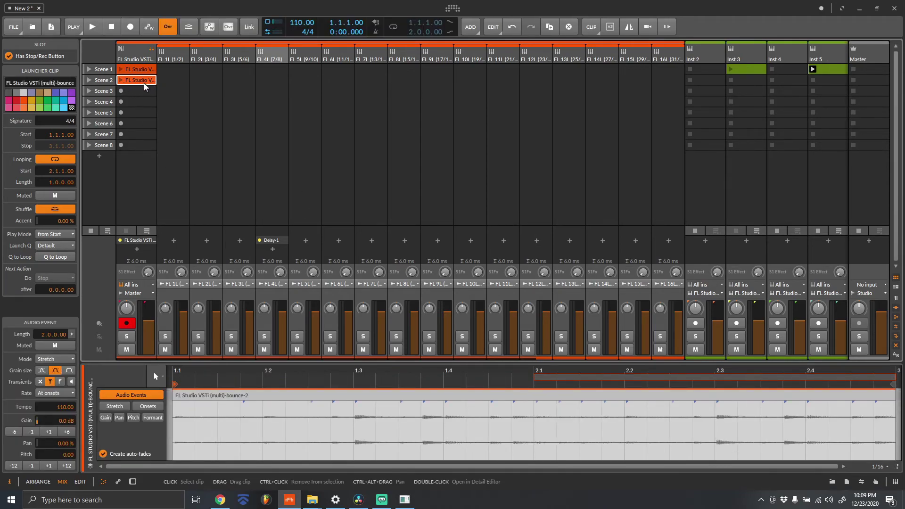
{"action": "left_click", "coordinate": [121, 80]}
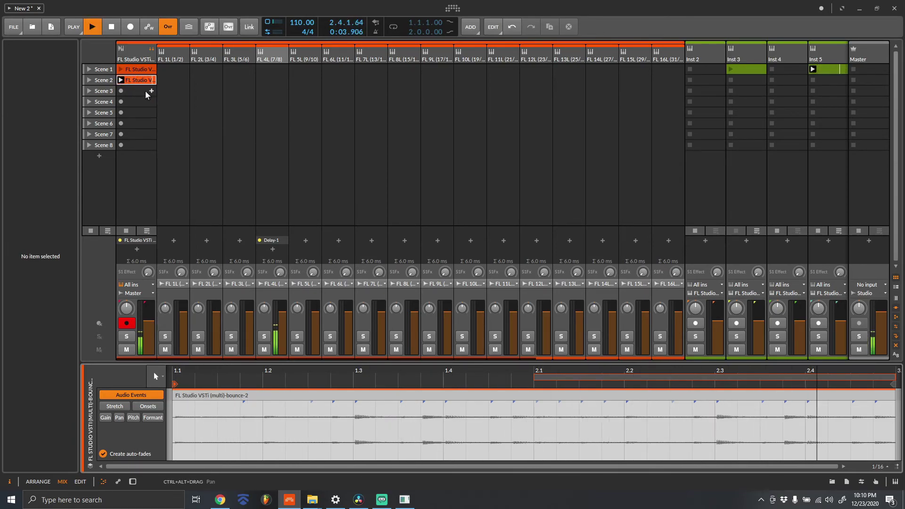
Stop the transport to end playback of the bounce-2 clip
{"action": "key", "text": "space"}
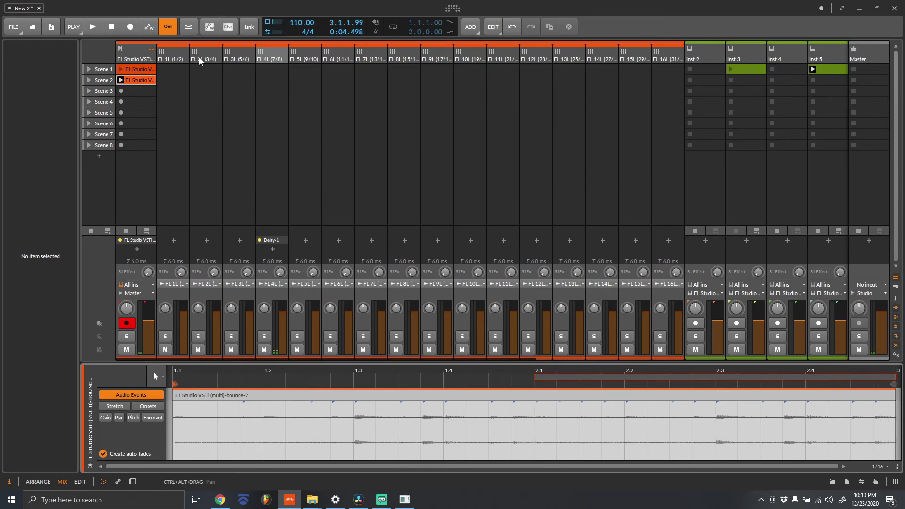